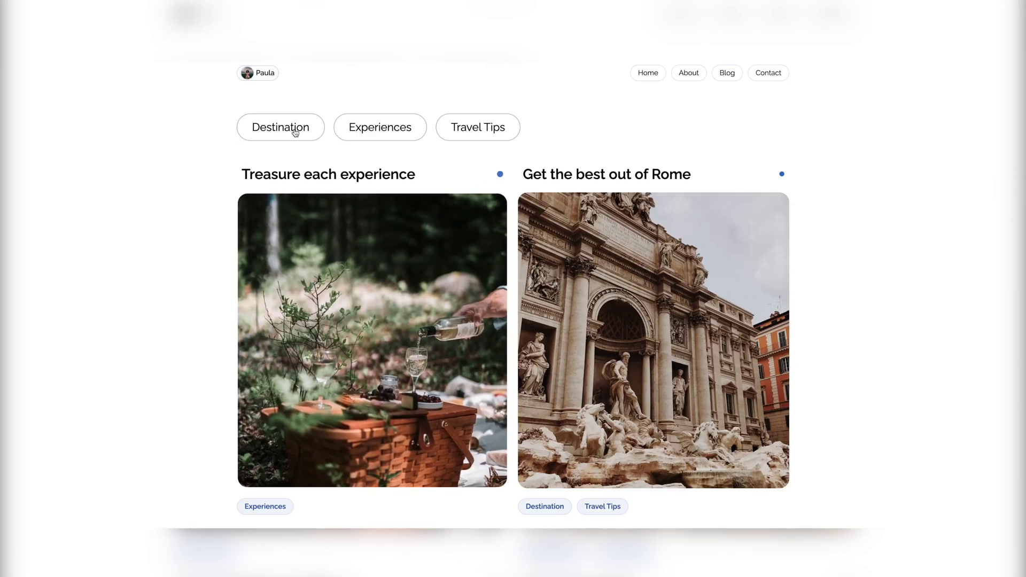
Filter travel cards by Destination and Experiences, then shop products by white, Top and $35 max price
click(294, 131)
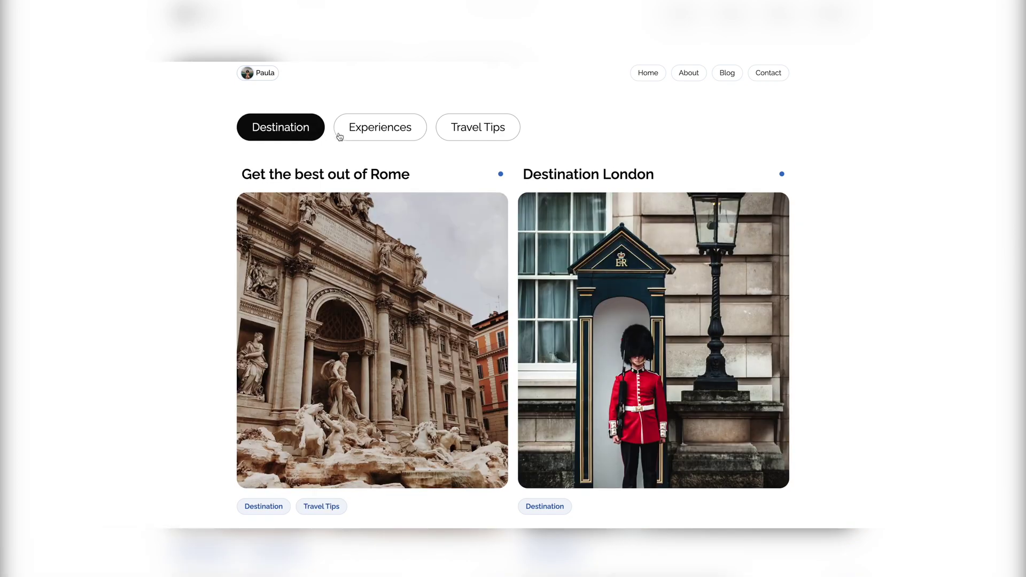
click(366, 134)
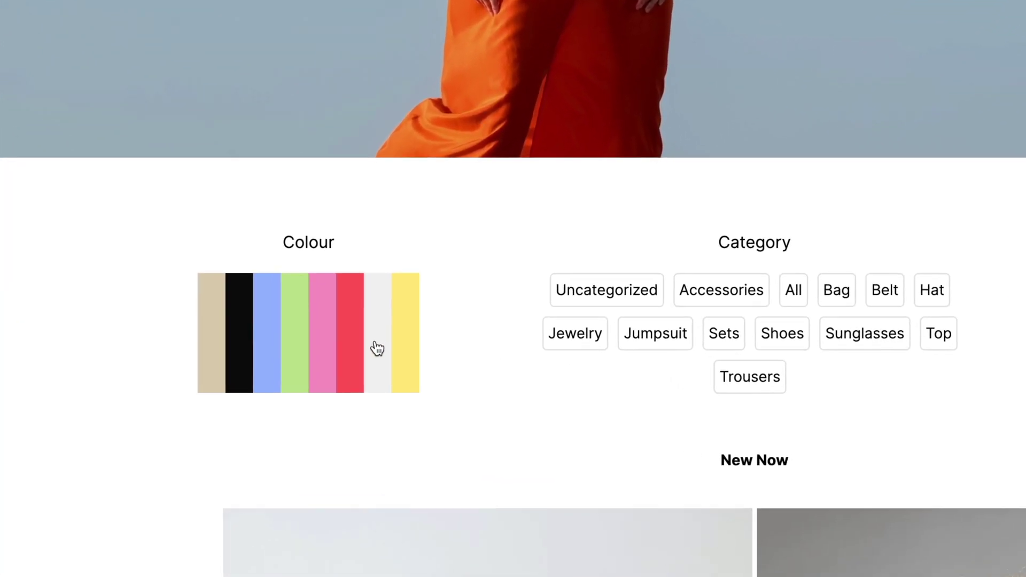
click(358, 357)
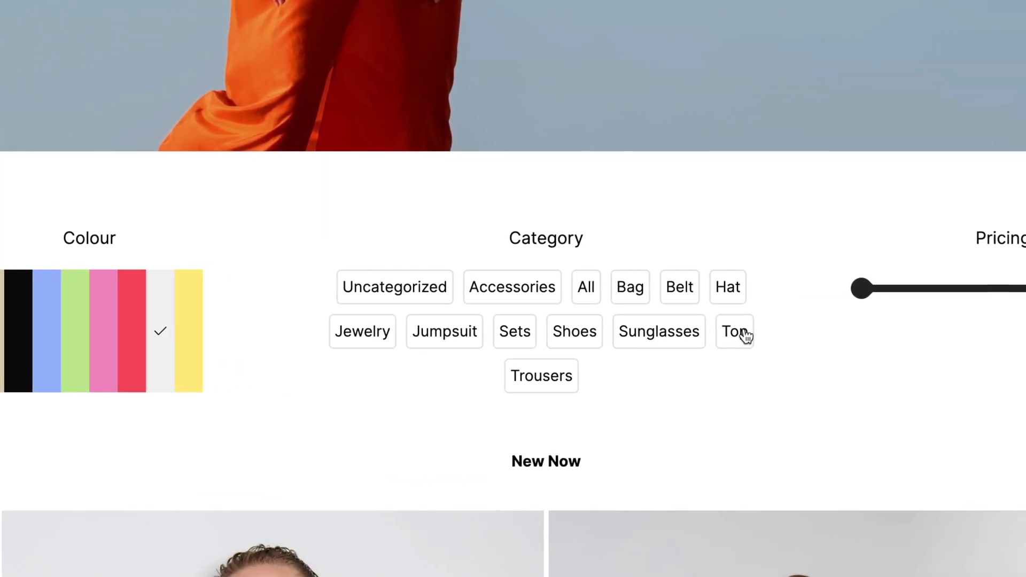
click(754, 332)
drag(572, 252, 422, 262)
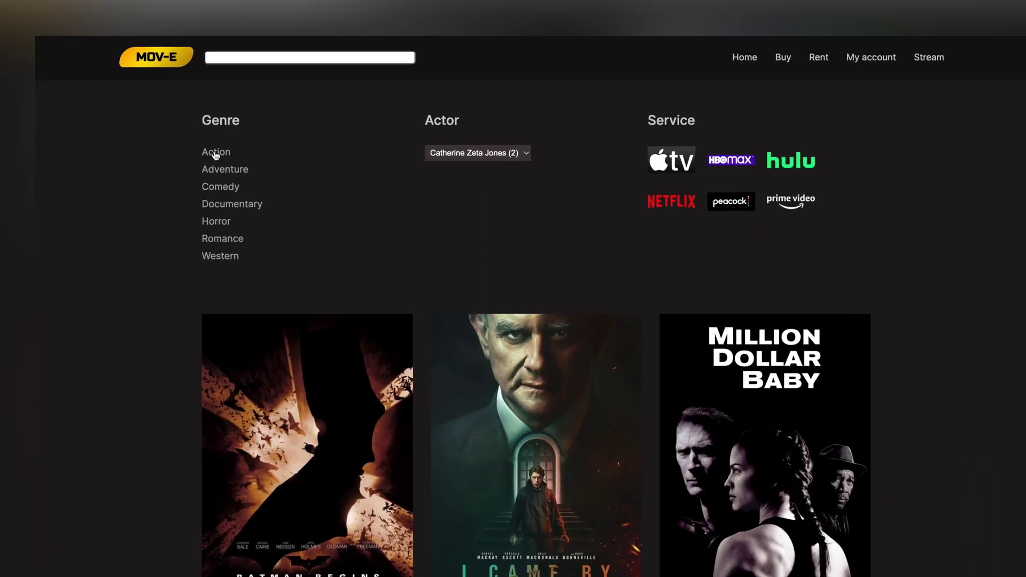
Filter the MOV-E films to the Action genre and the actor Nicolas Cage
click(216, 154)
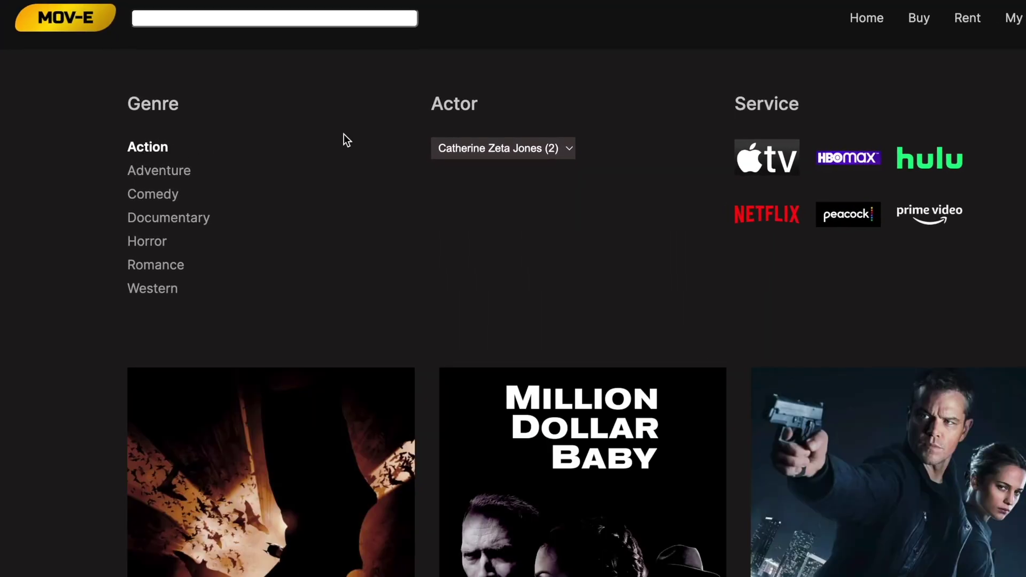
click(499, 148)
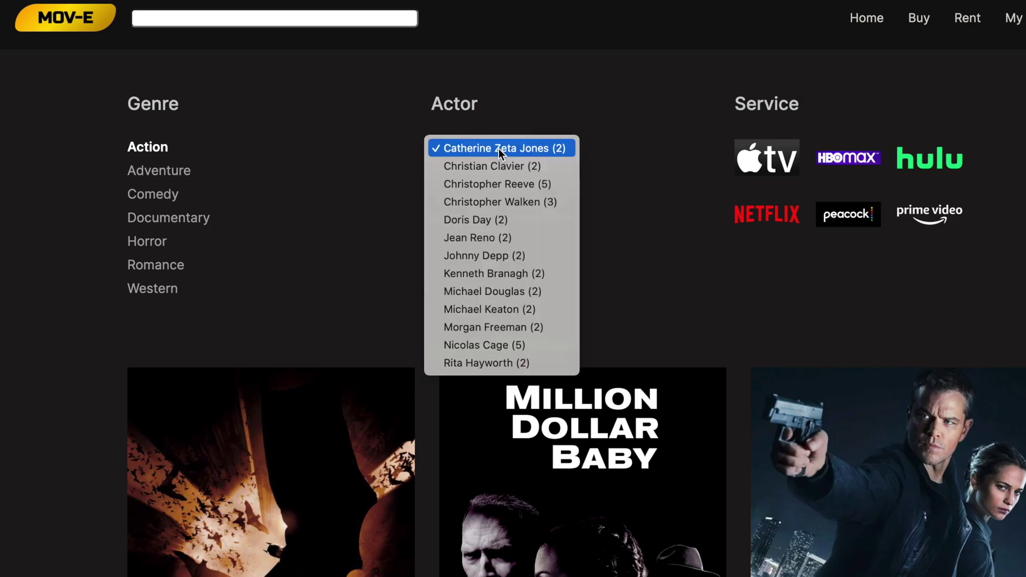
click(501, 347)
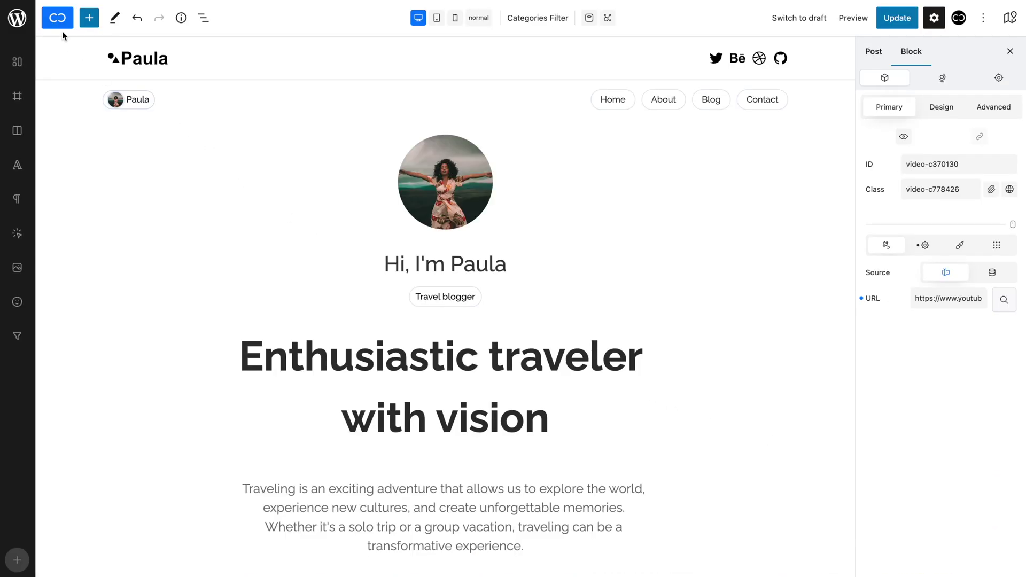
Browse the Design Library templates, then insert a Filter block under the Featured work paragraph
click(60, 23)
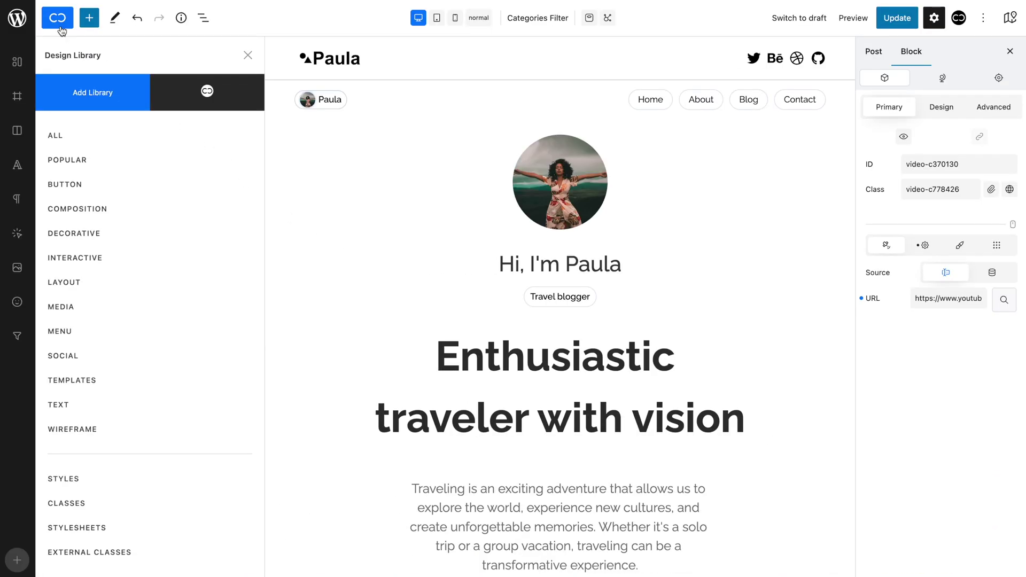
click(92, 380)
scroll(93, 379, down, 3)
scroll(93, 379, down, 5)
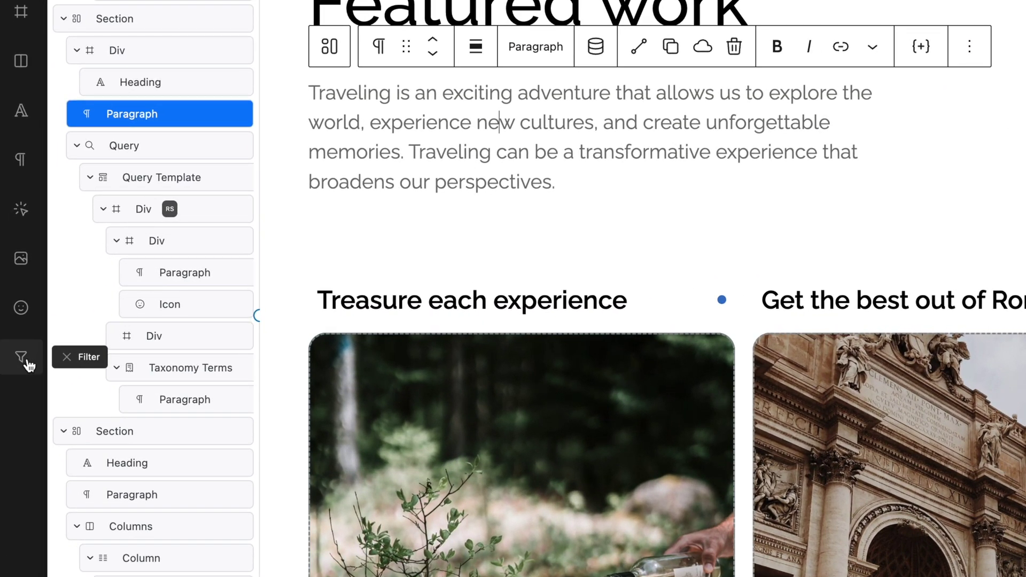
click(24, 359)
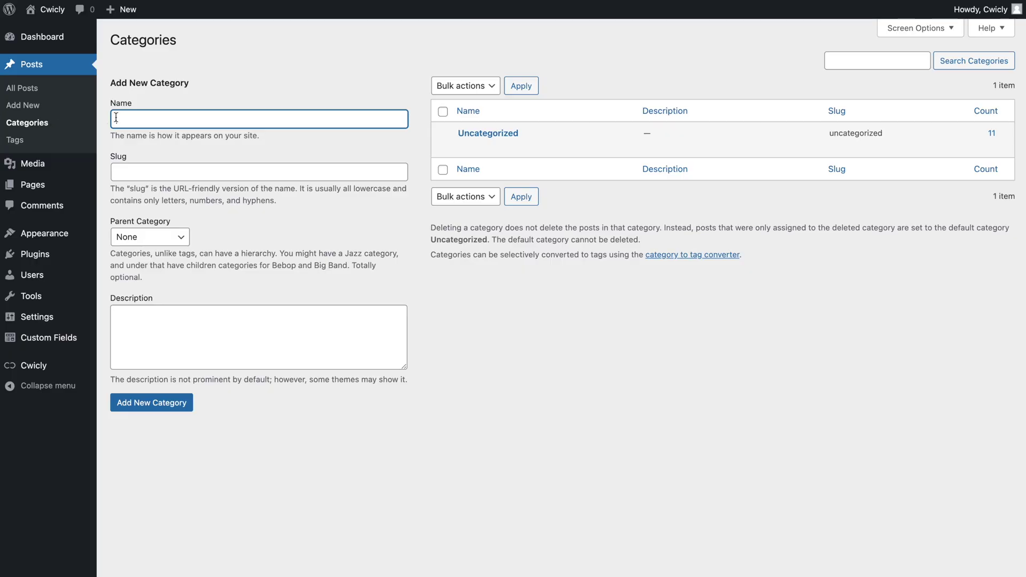
Create the Destination, Experiences and Travel Tips post categories
click(148, 405)
text(Experiences)
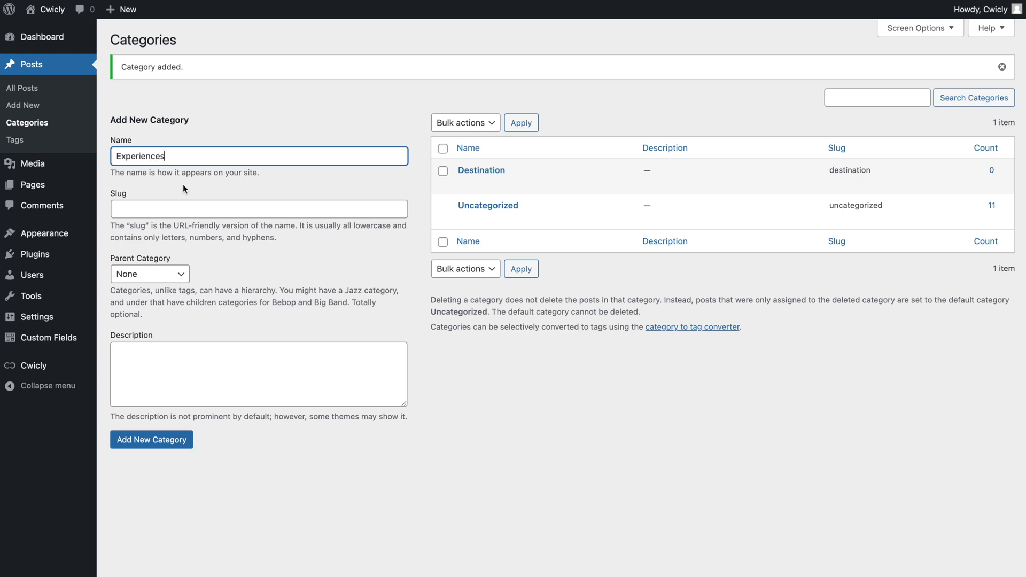
click(146, 439)
click(164, 162)
text(Travel Tips)
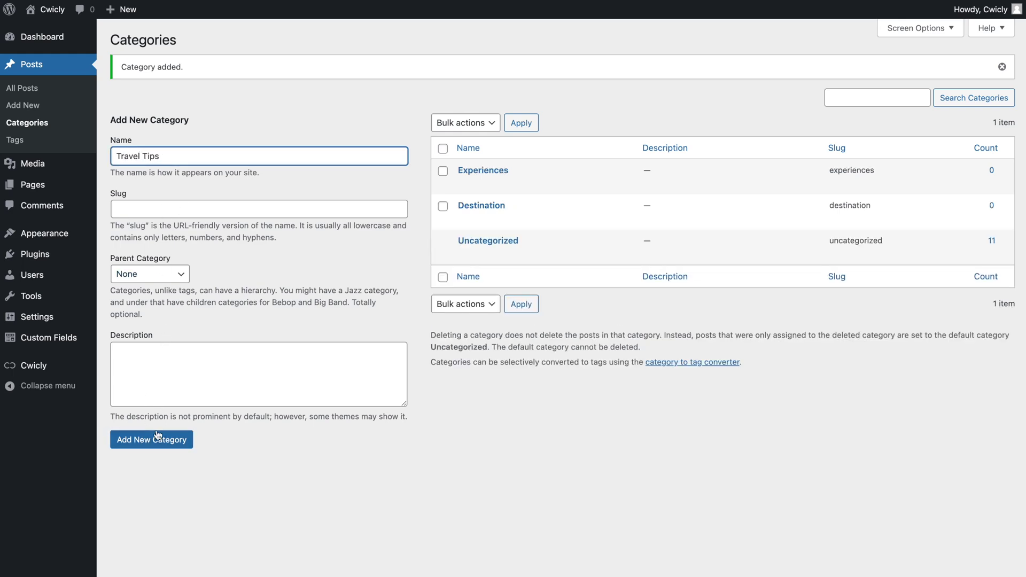
click(158, 435)
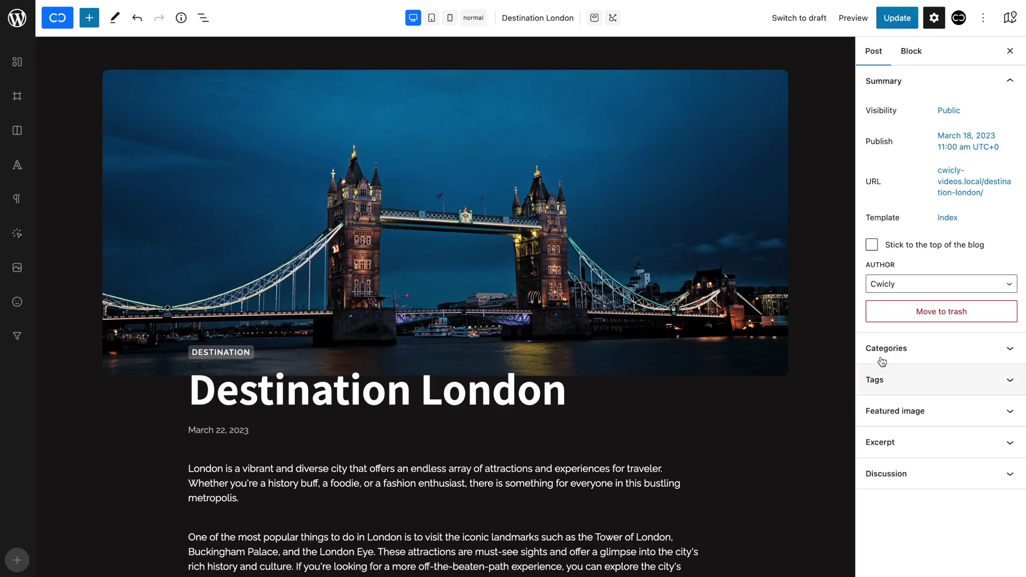
Assign the post to the Destination category and update it
click(876, 348)
click(837, 328)
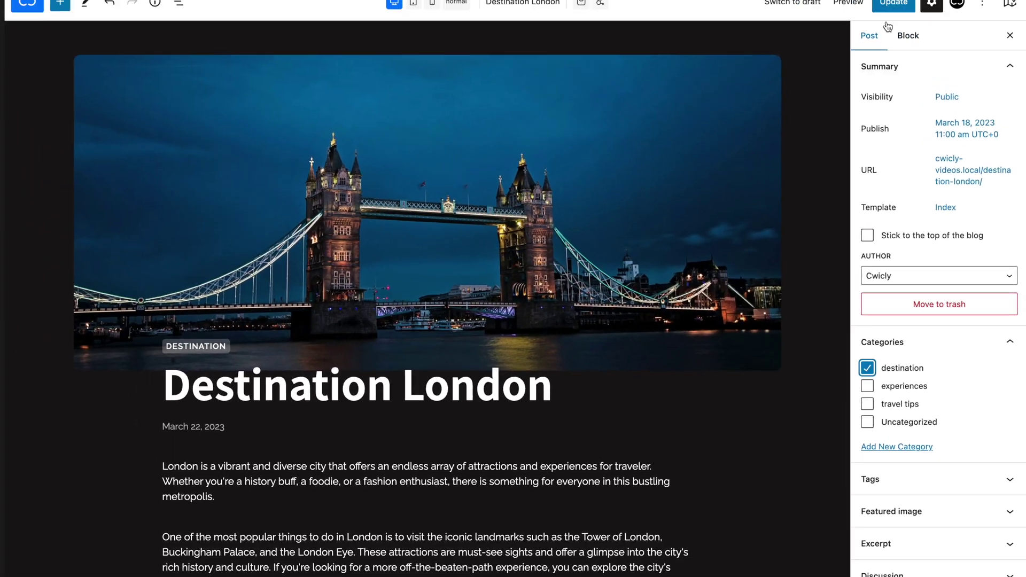
click(896, 18)
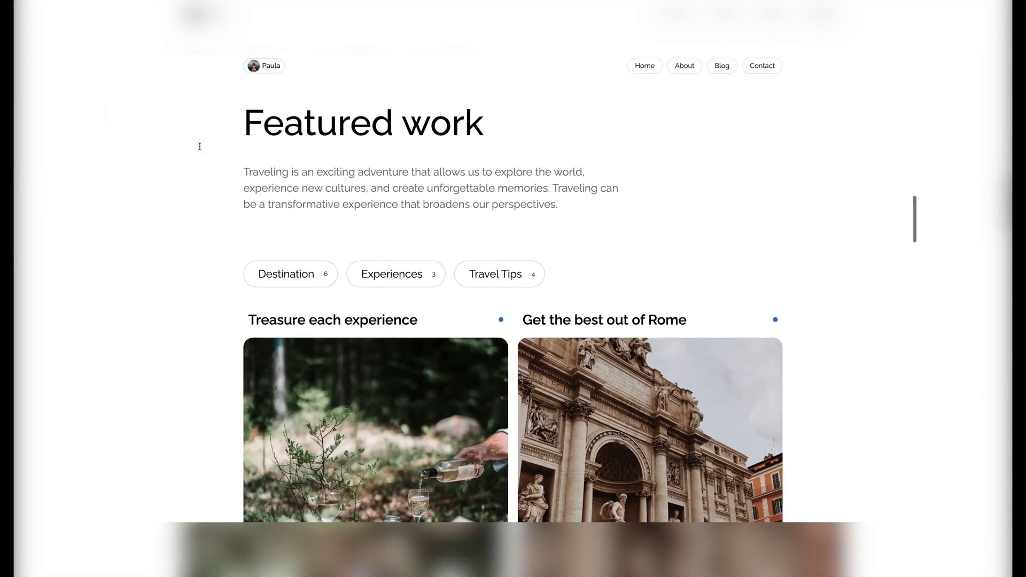
Test the Destination, Experiences and Travel Tips pills on the live page
scroll(200, 147, down, 2)
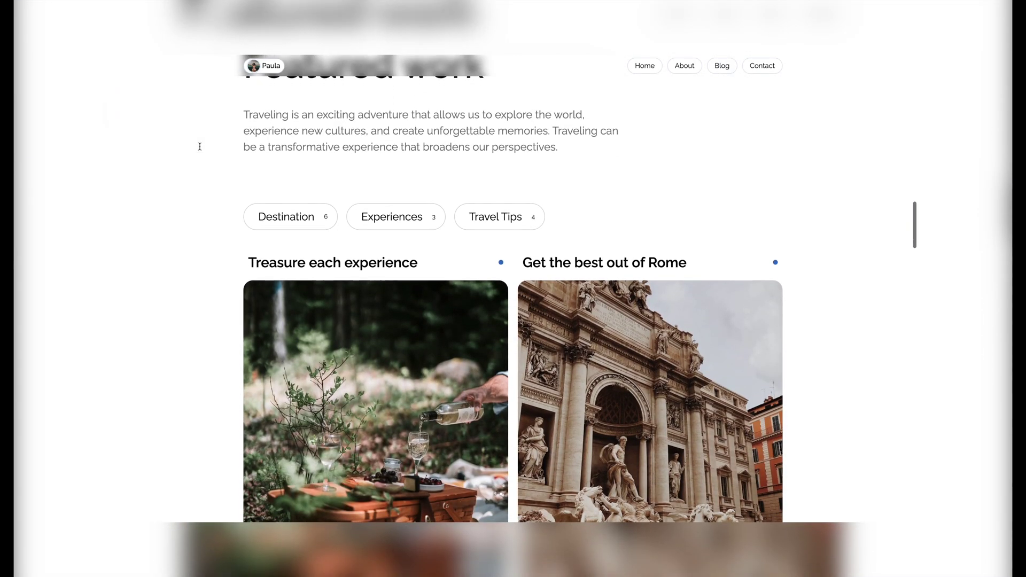
click(281, 217)
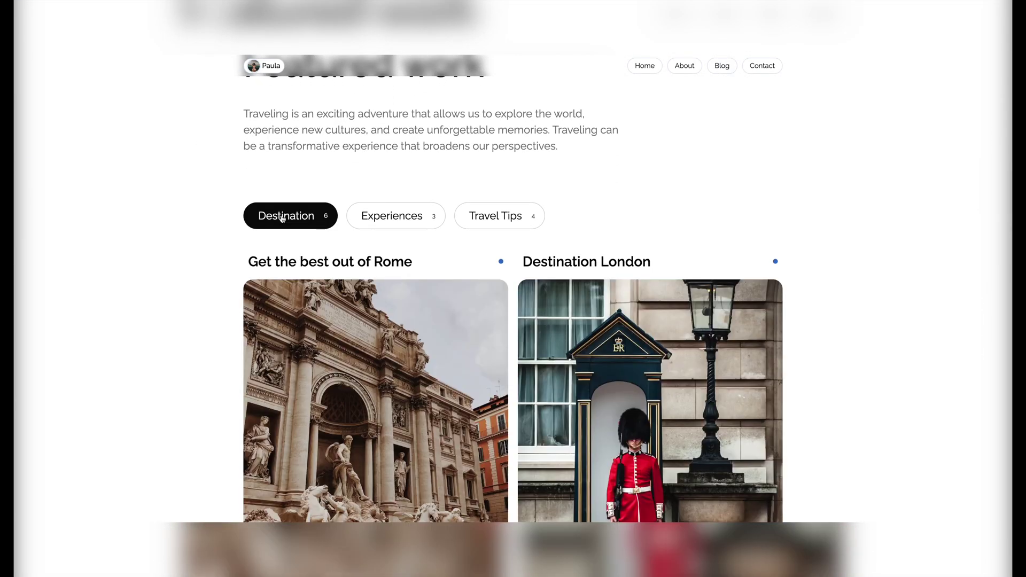
click(398, 219)
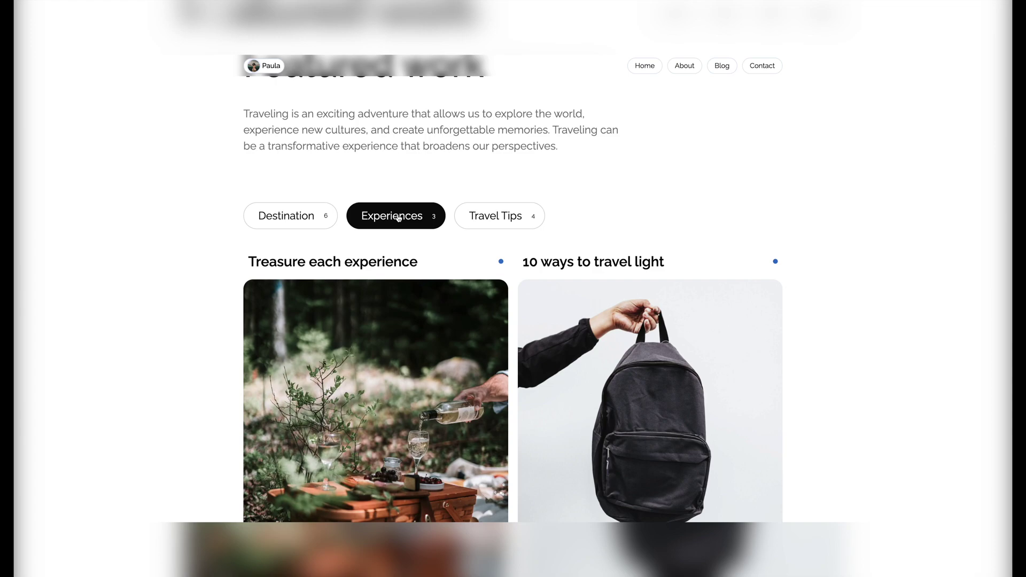
click(478, 217)
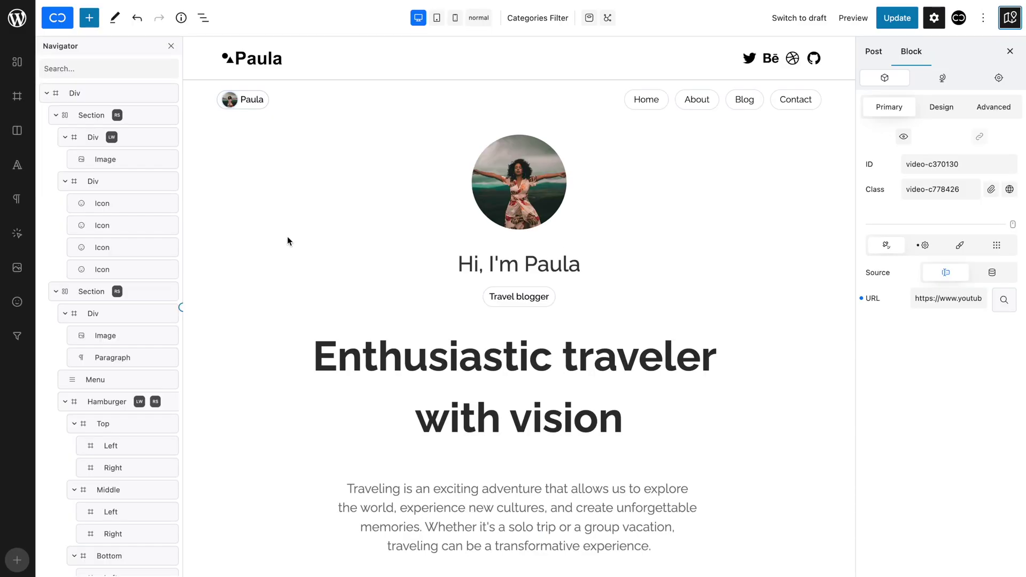
Select the posts Query block inside the section holding the travel post cards
scroll(287, 236, down, 20)
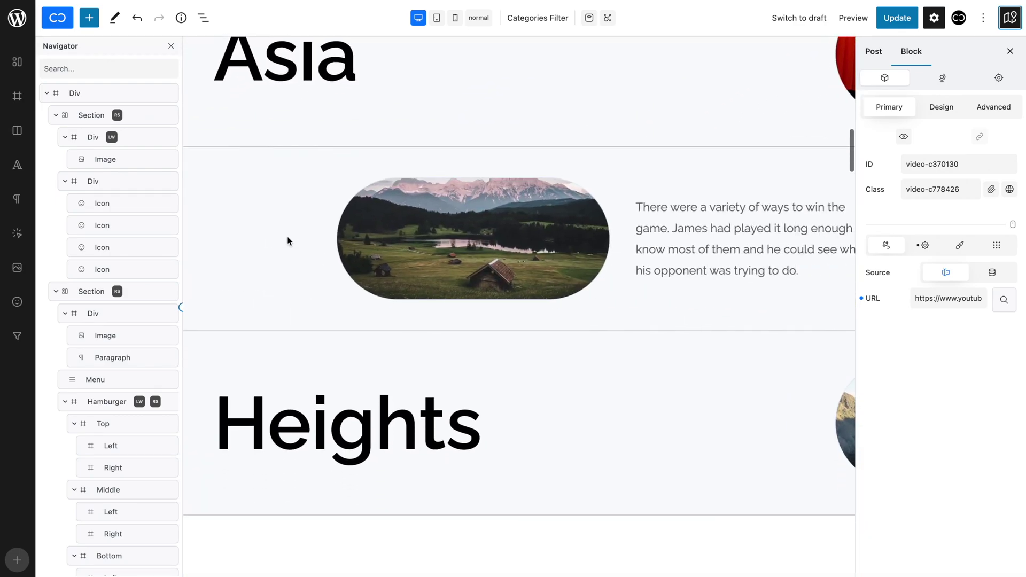
scroll(287, 237, down, 5)
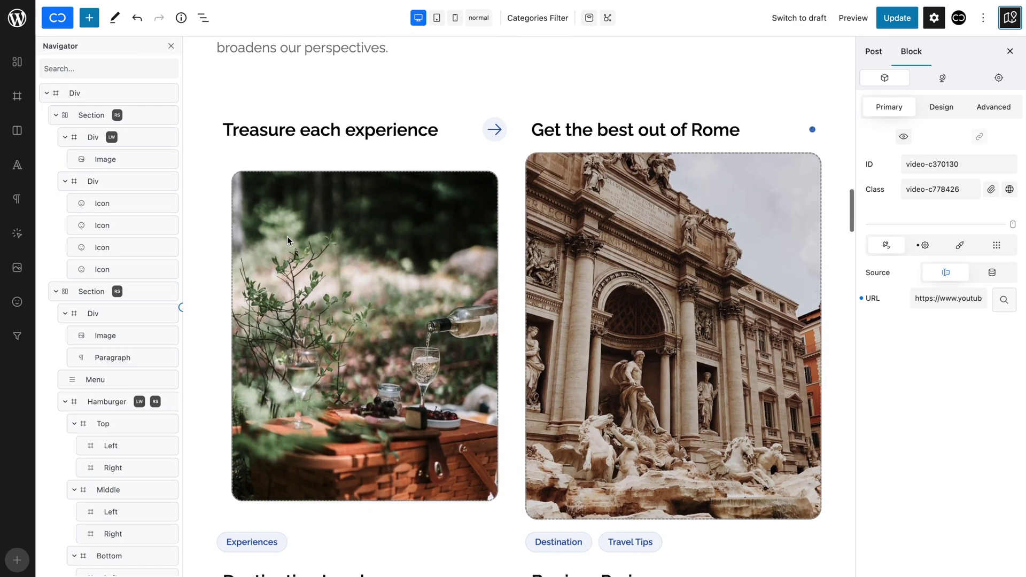
scroll(287, 236, down, 10)
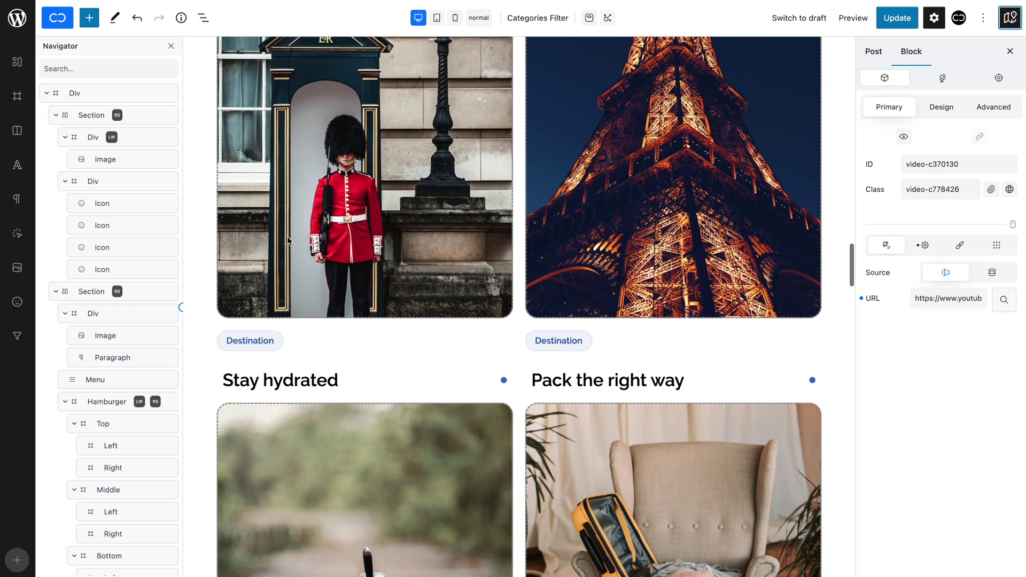
scroll(288, 241, up, 15)
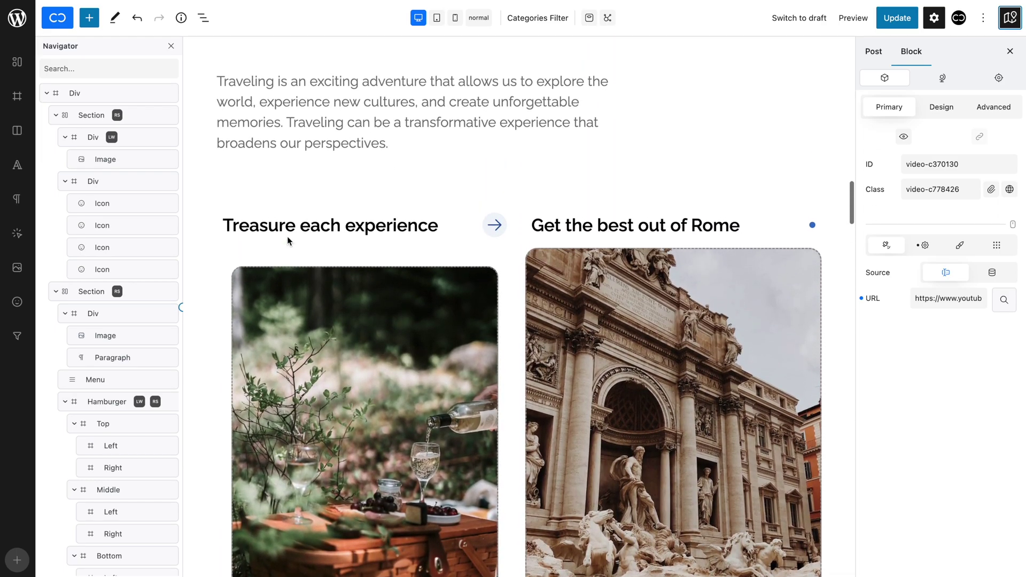
click(261, 207)
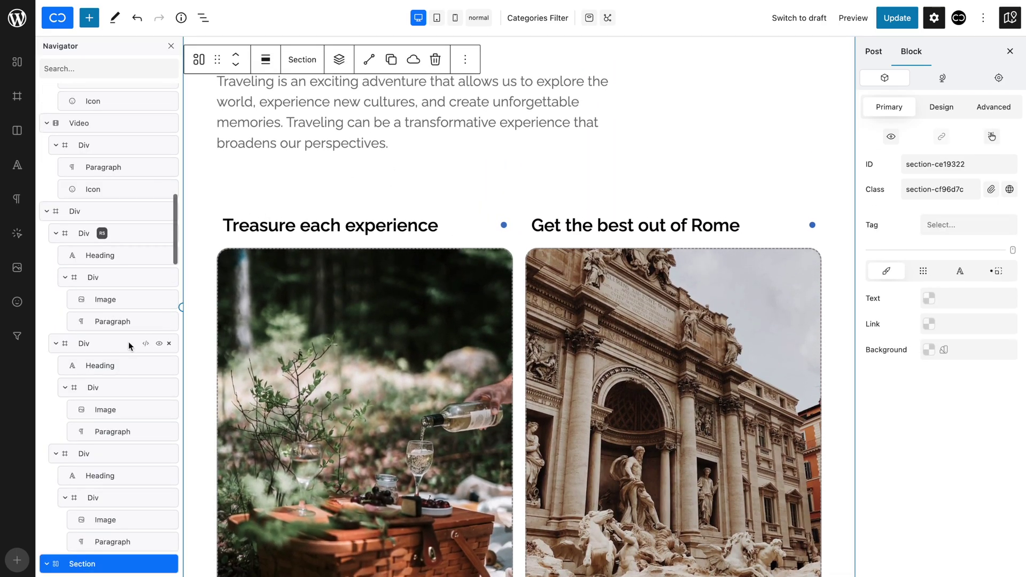
click(118, 189)
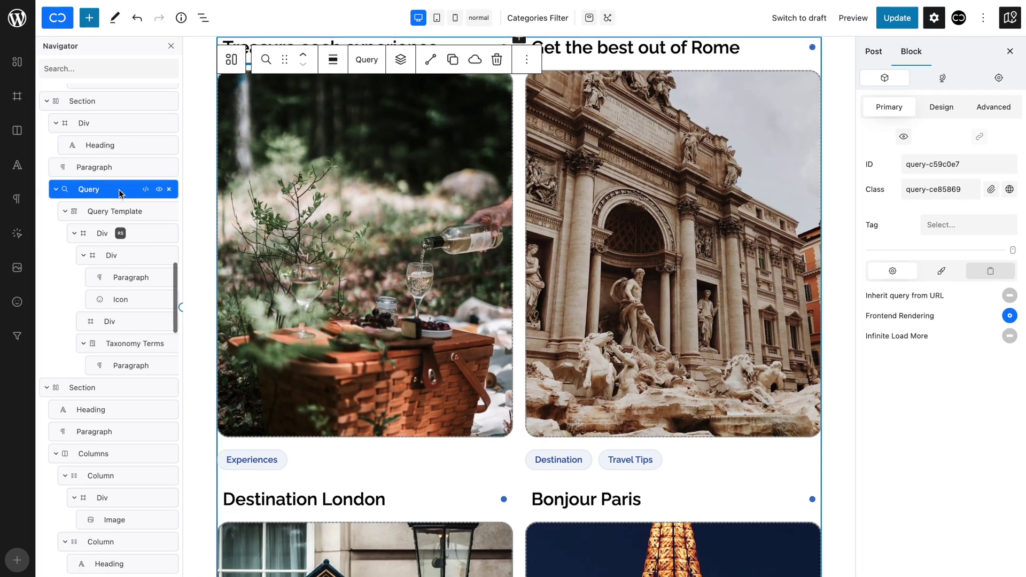
scroll(344, 229, up, 3)
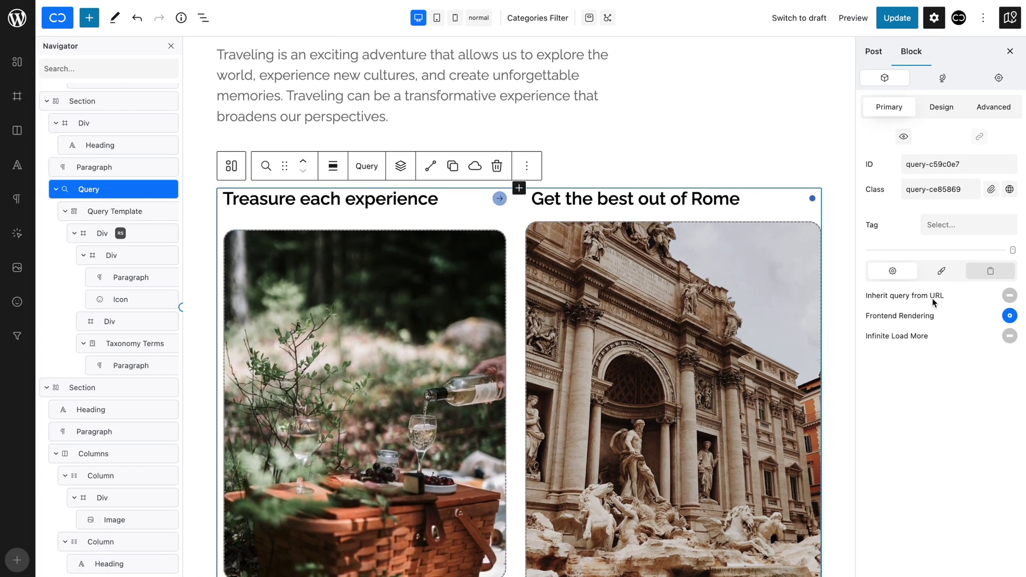
Add a taxonomy query named 'Travel' in the Query Editor
click(990, 271)
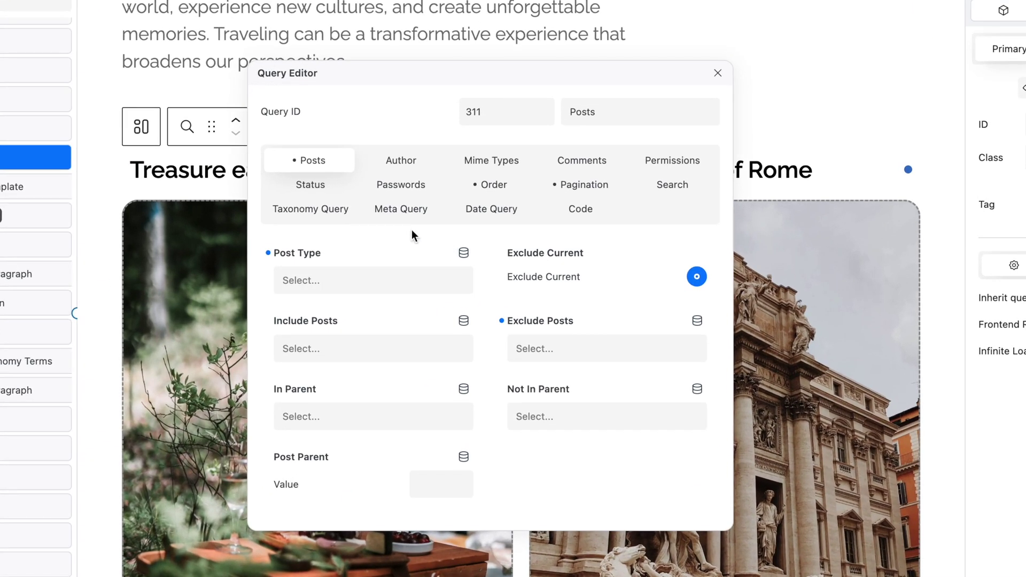
click(320, 214)
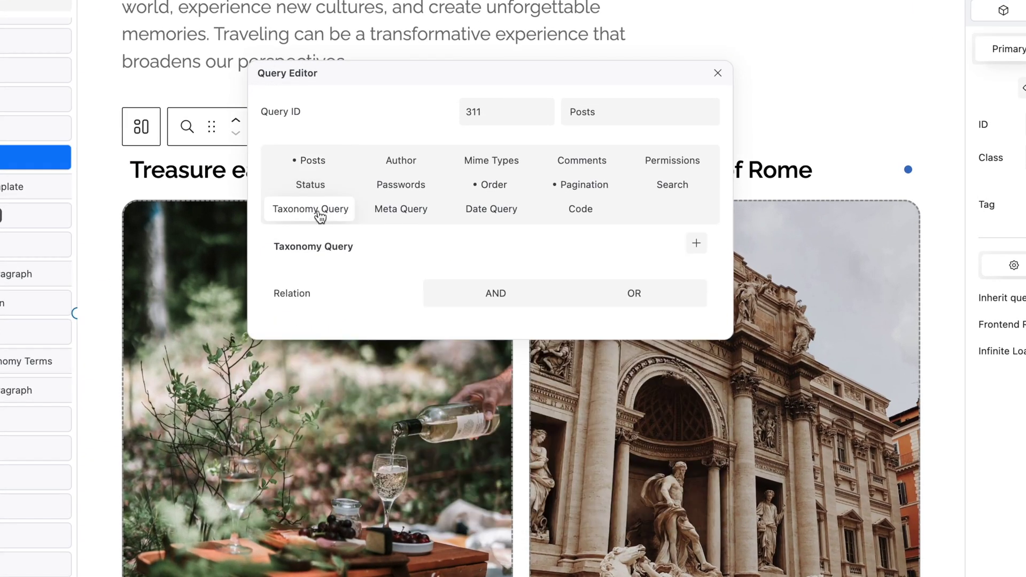
click(696, 245)
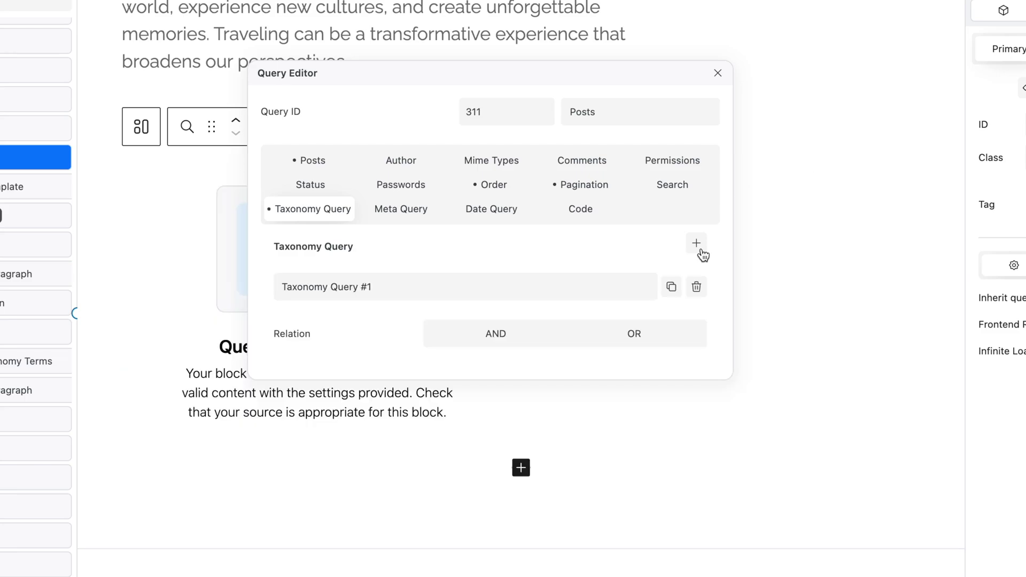
click(565, 288)
triple_click(567, 283)
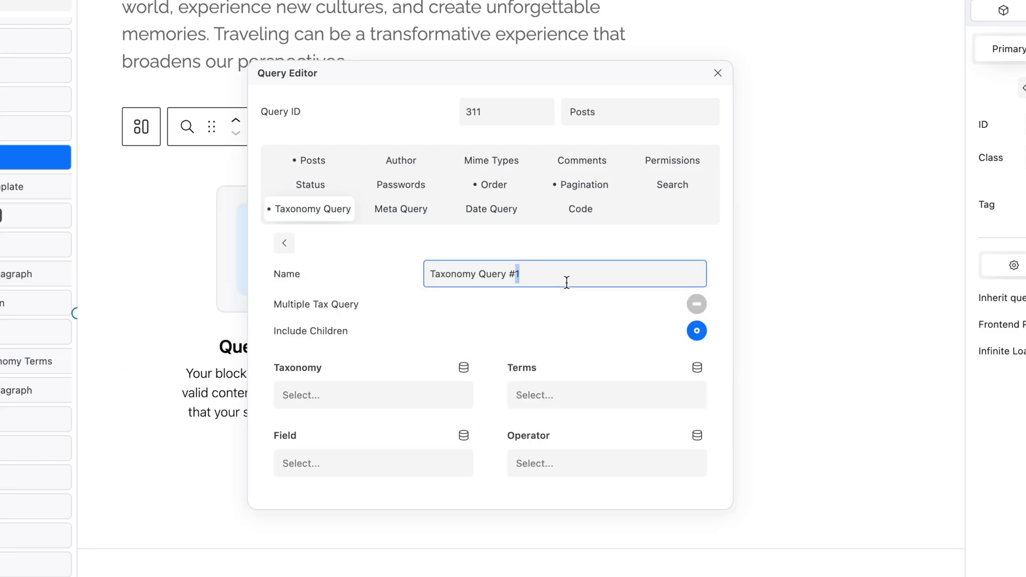
text(Travel Query)
click(582, 314)
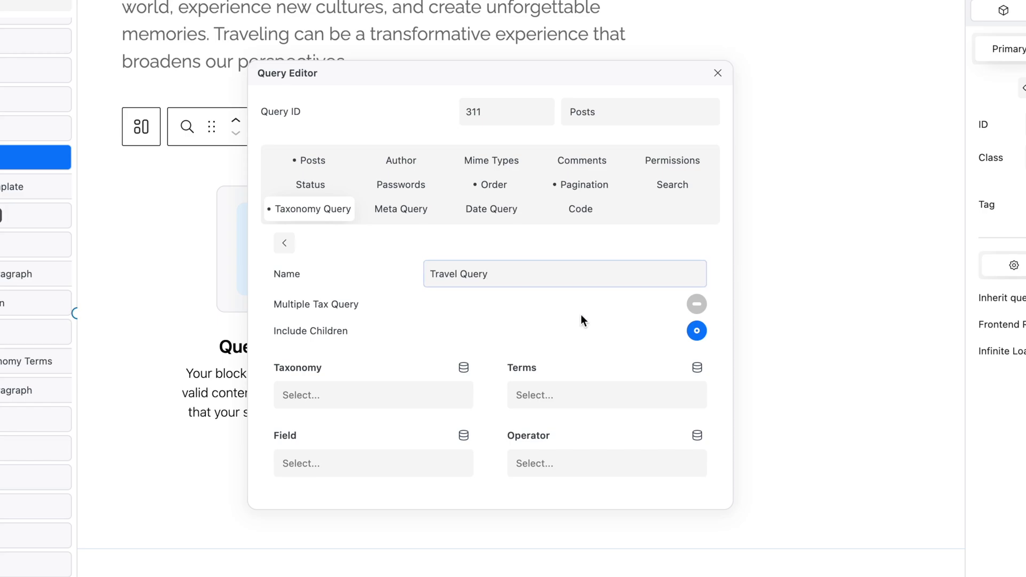
Set the Travel query's taxonomy to Categories - (post)
click(390, 396)
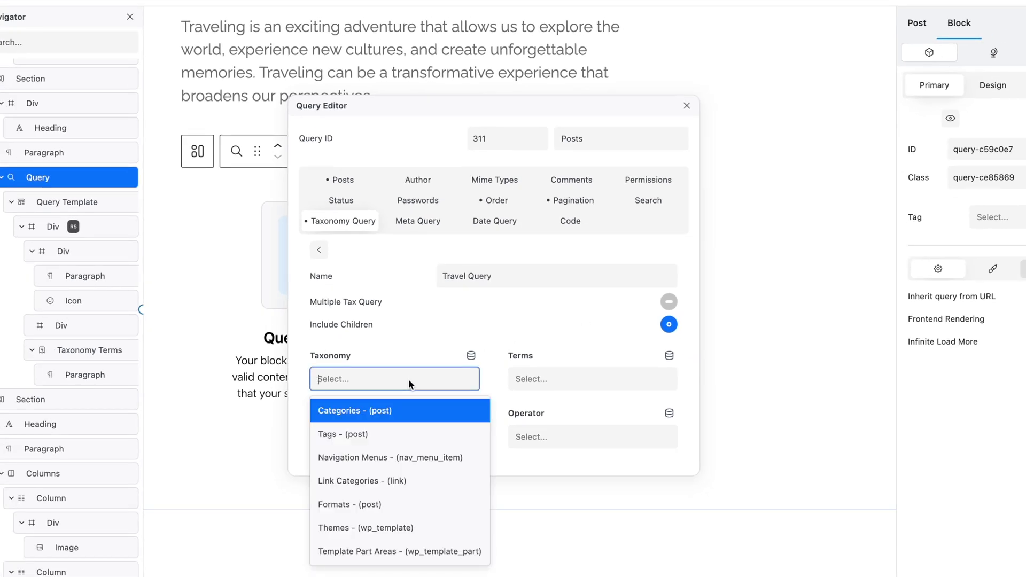
click(401, 410)
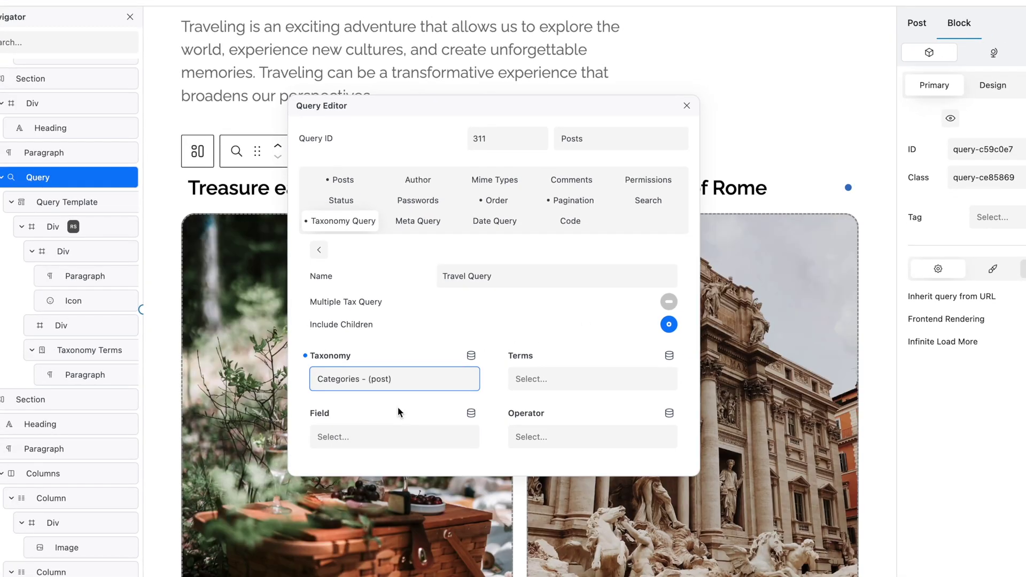
click(389, 381)
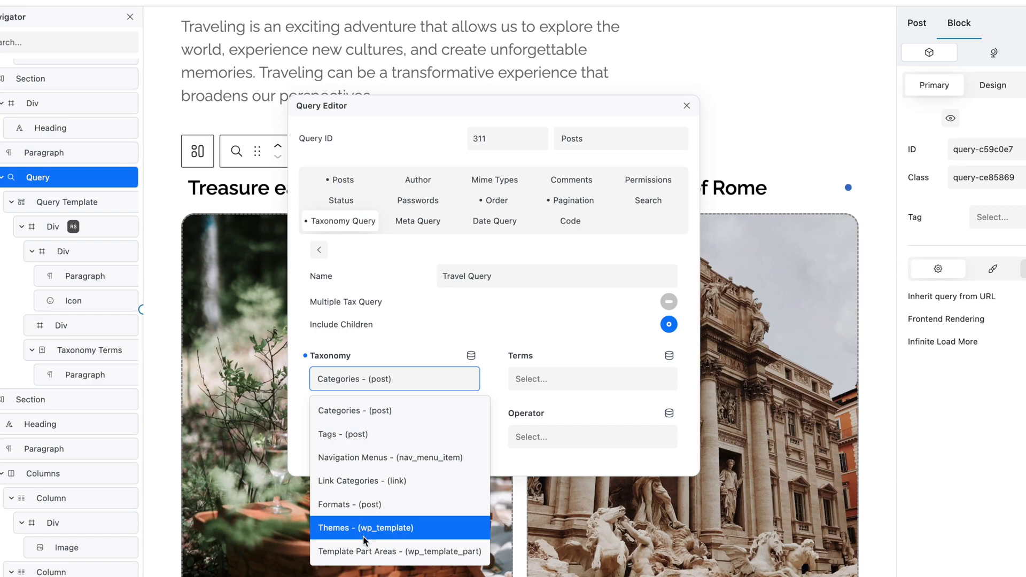
click(422, 337)
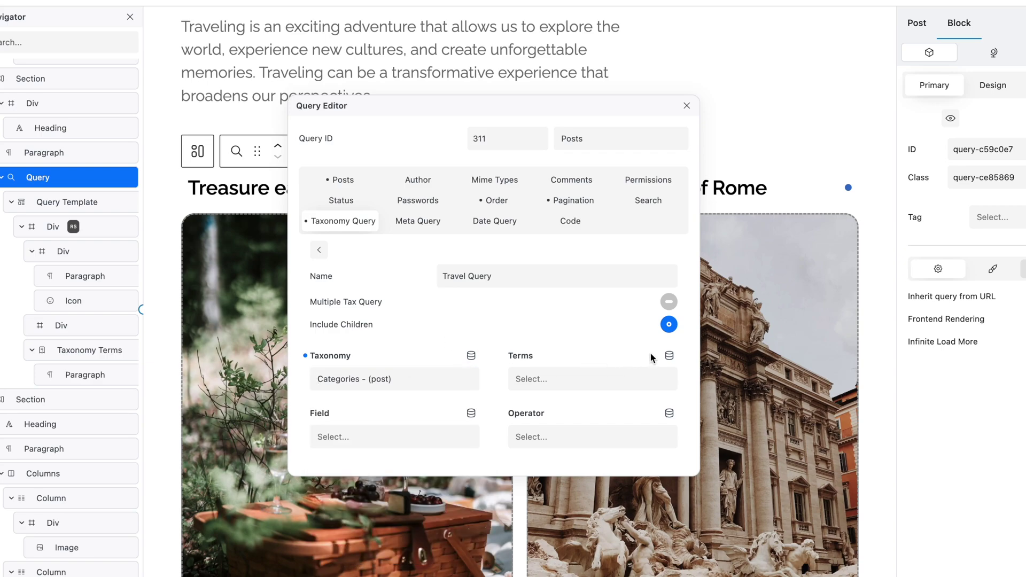
Make the Travel query's Terms dynamic with WordPress as the source
click(669, 357)
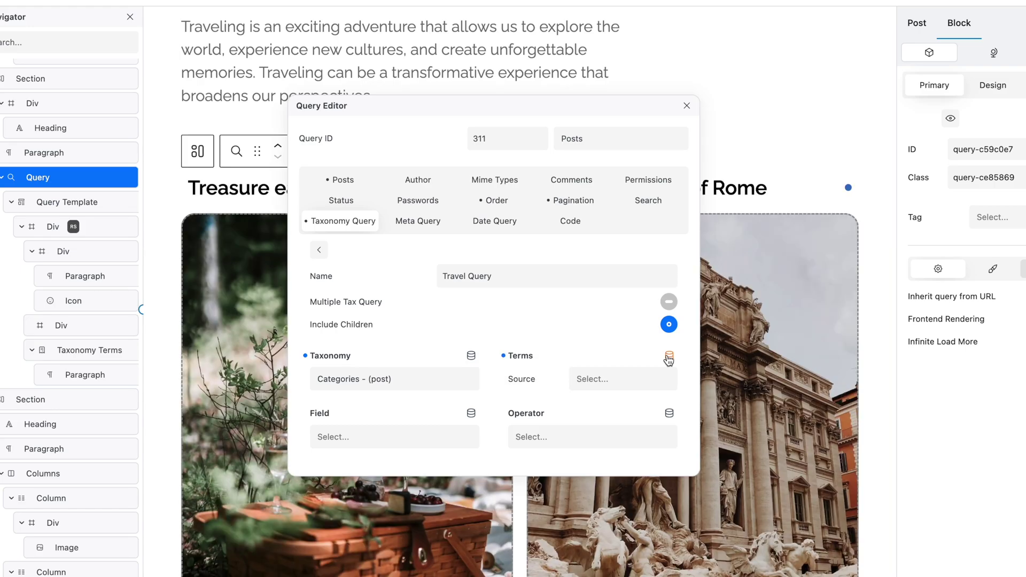
click(617, 378)
click(596, 428)
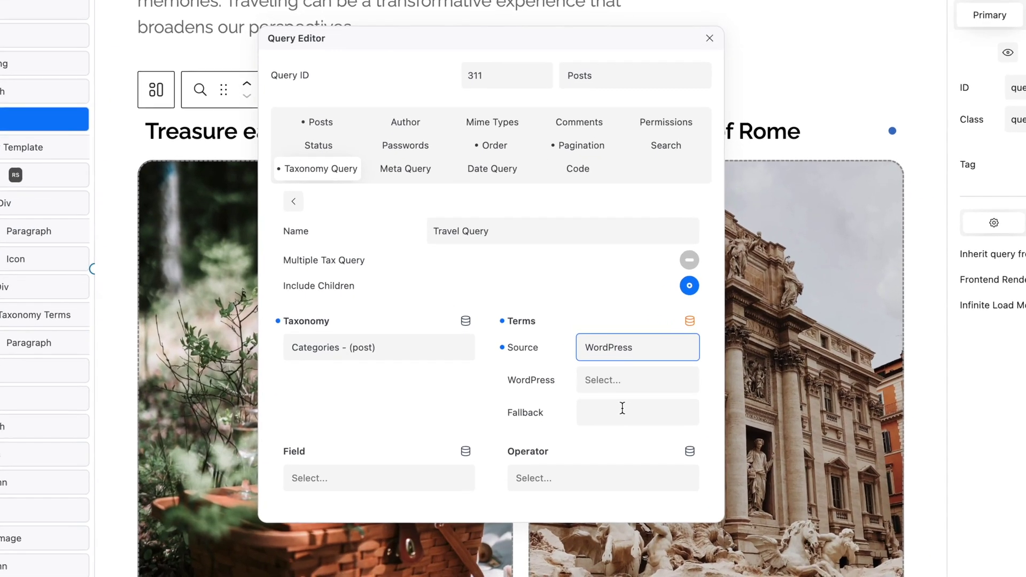
click(615, 409)
Filter the live Featured work posts to Travel Tips
scroll(636, 423, down, 6)
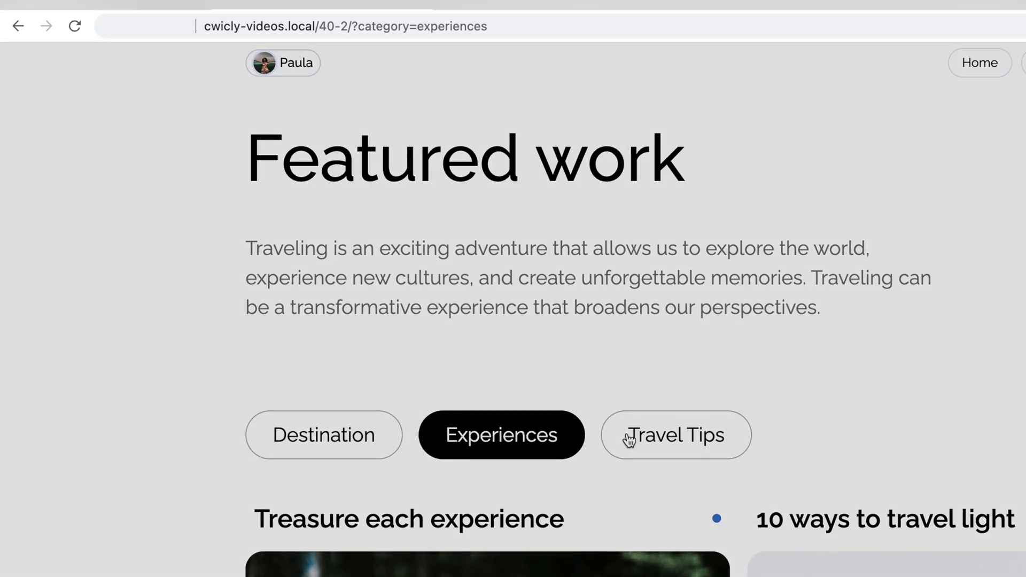
click(629, 435)
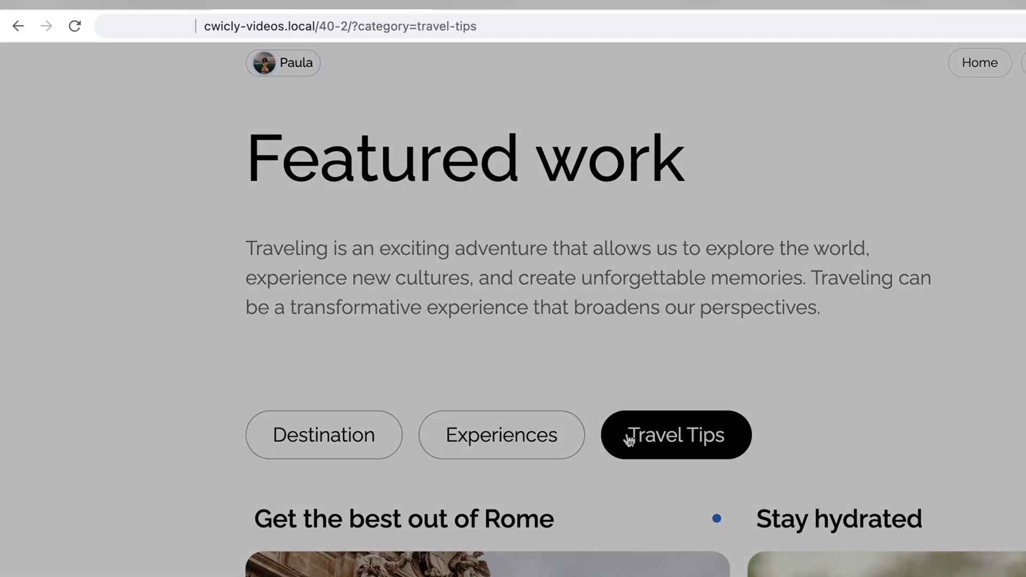
Try the Experiences and Destination filters, then set the URL parameter key to 'category'
click(518, 443)
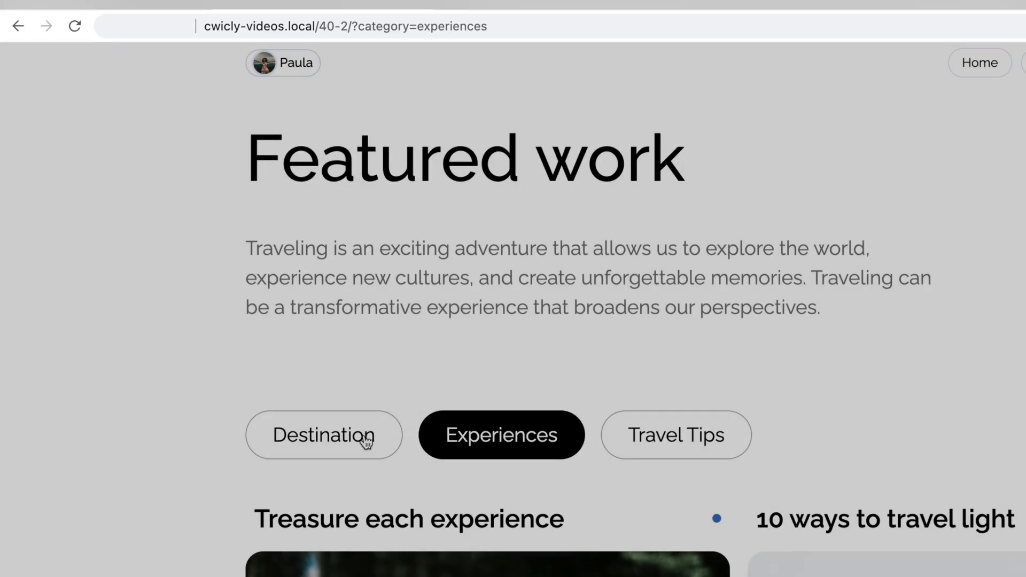
click(362, 440)
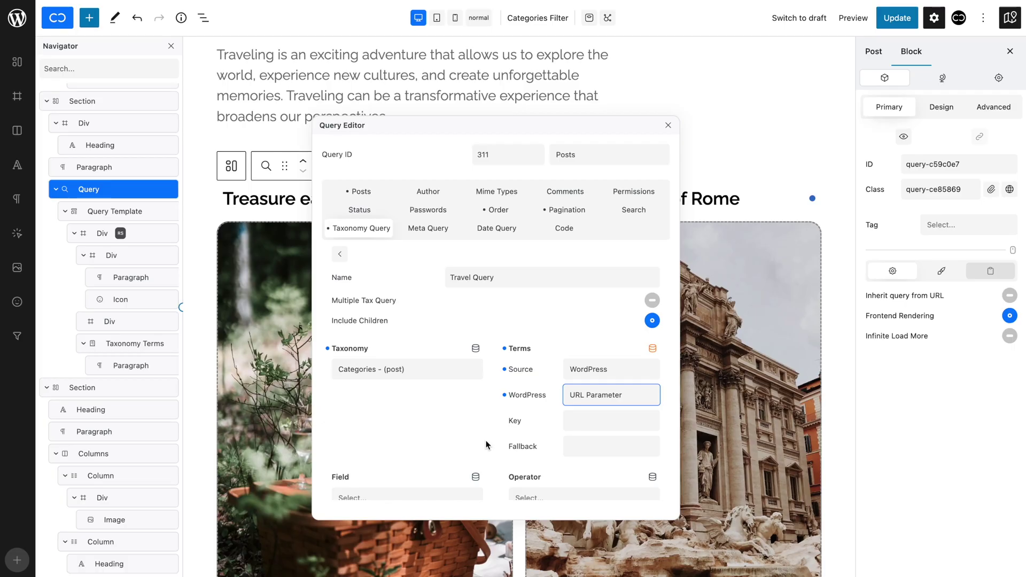
click(568, 425)
text(category)
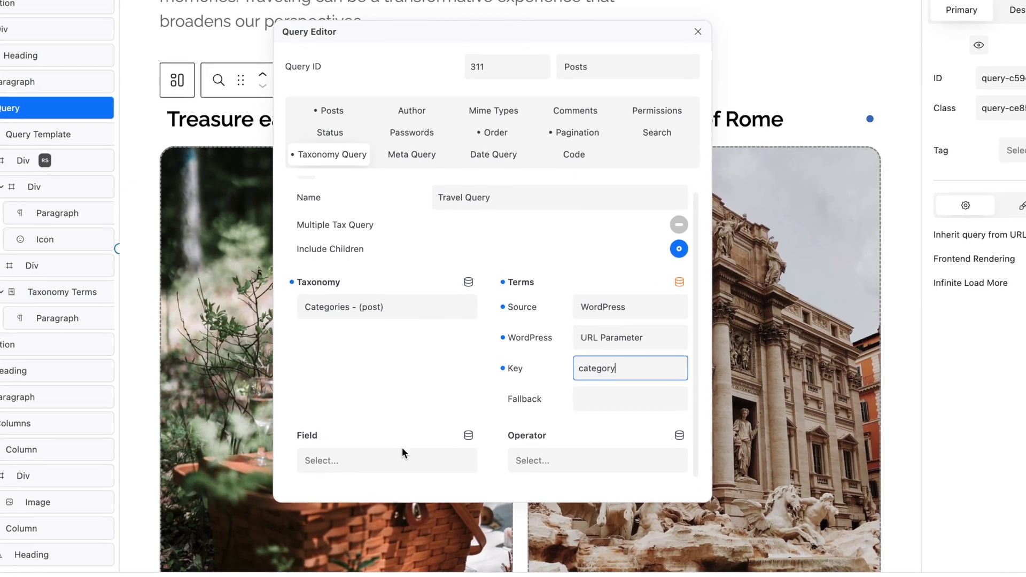
Match the terms by slug and copy Query ID 311
click(406, 496)
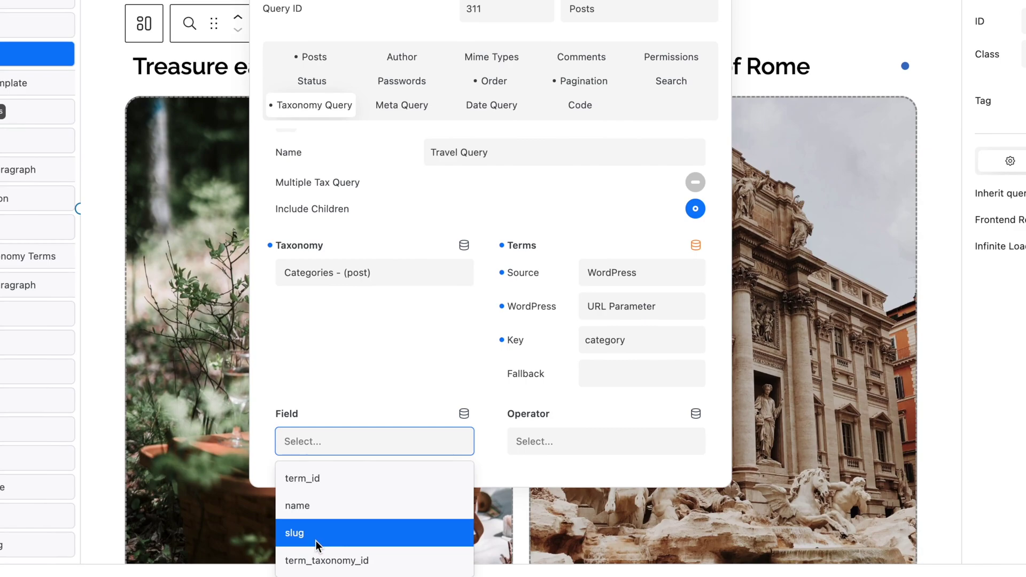
click(315, 535)
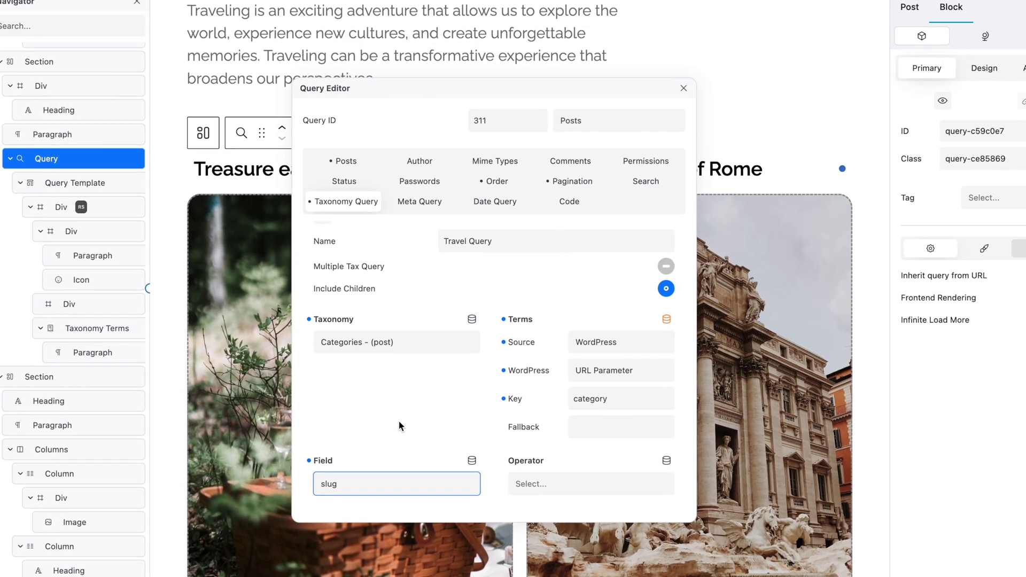
click(399, 421)
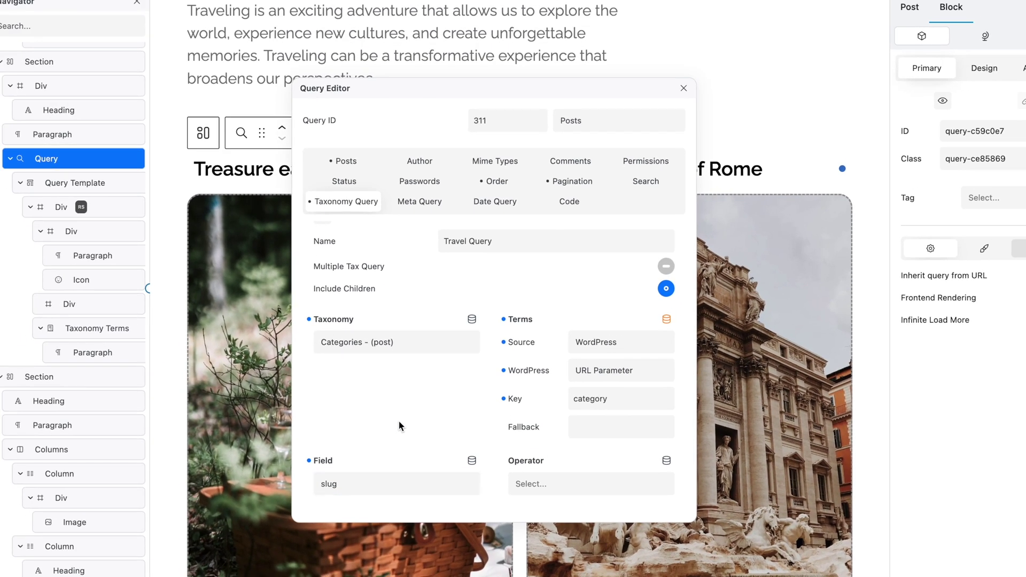
double_click(500, 123)
key(super+c)
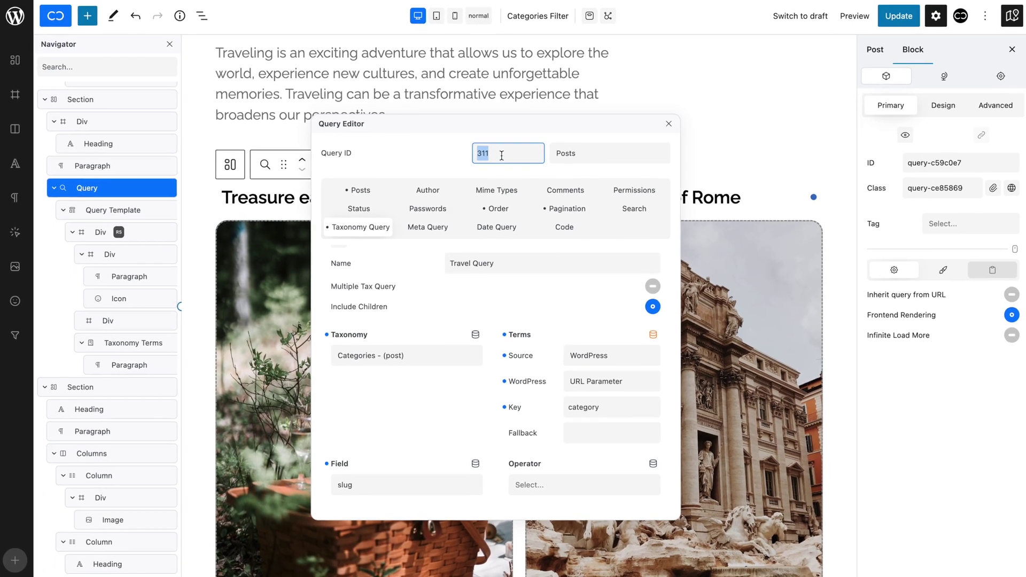
Close the query settings and add a Filter block below the Featured work intro paragraph
click(668, 125)
scroll(588, 123, up, 3)
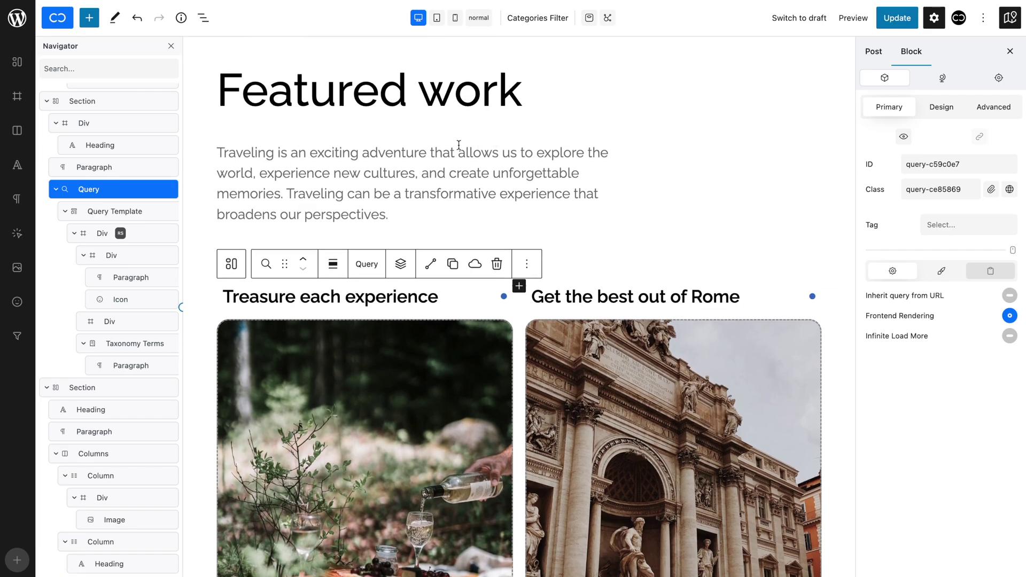
click(356, 173)
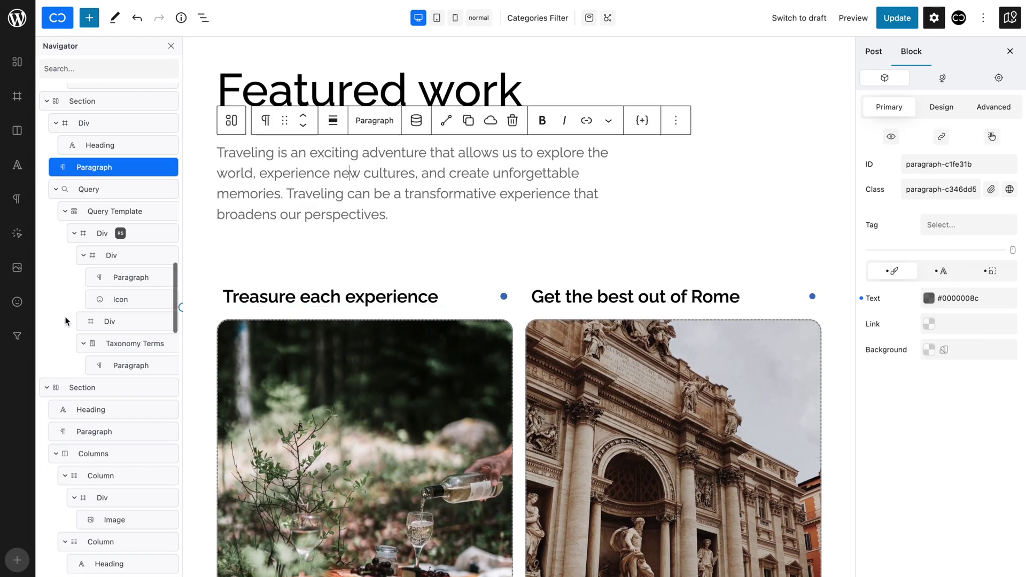
click(22, 342)
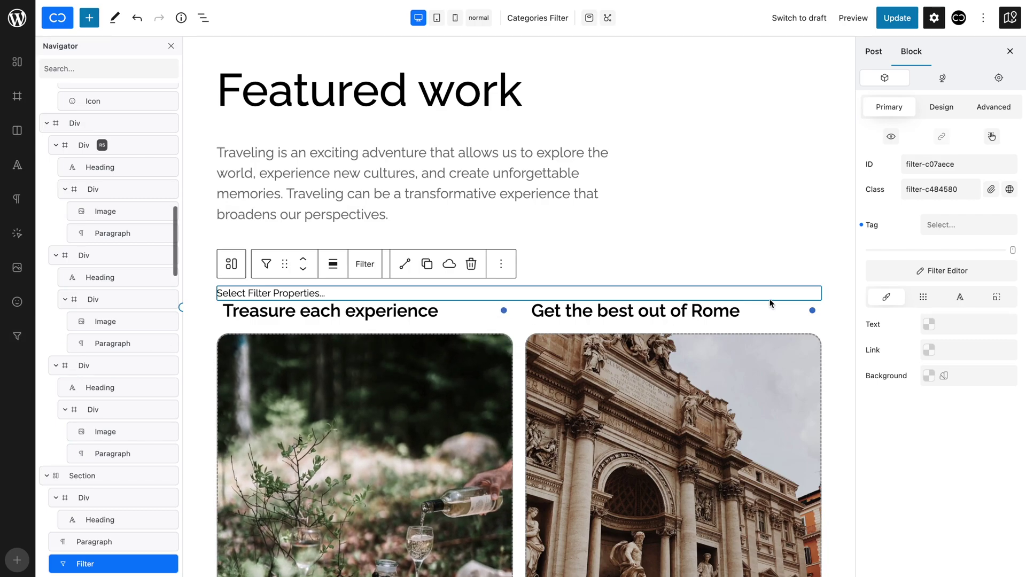
Point the filter at query 311 and parameter 'category' as single-choice buttons
click(890, 276)
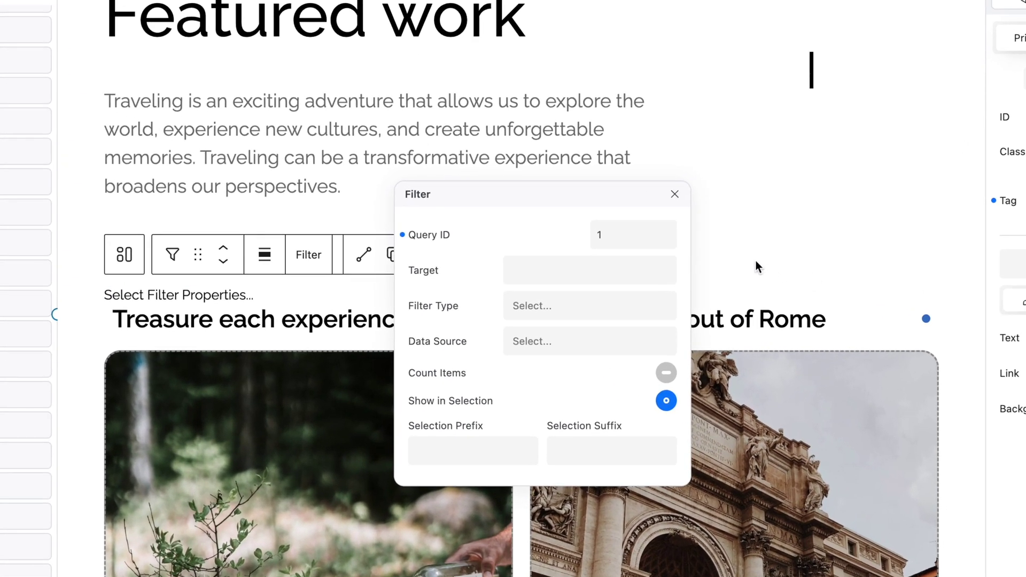
double_click(597, 248)
key(super+v)
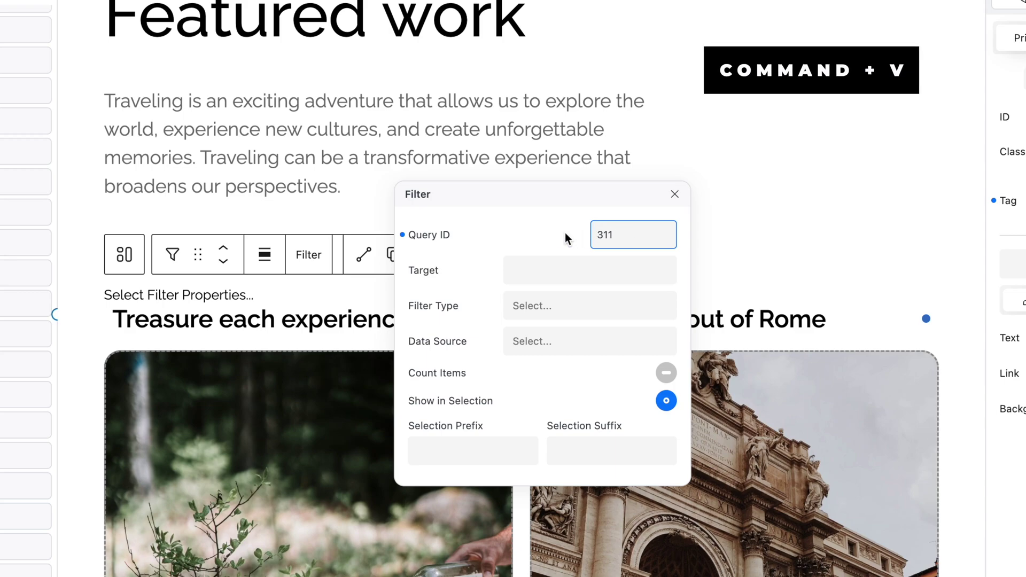
click(548, 261)
text(ca)
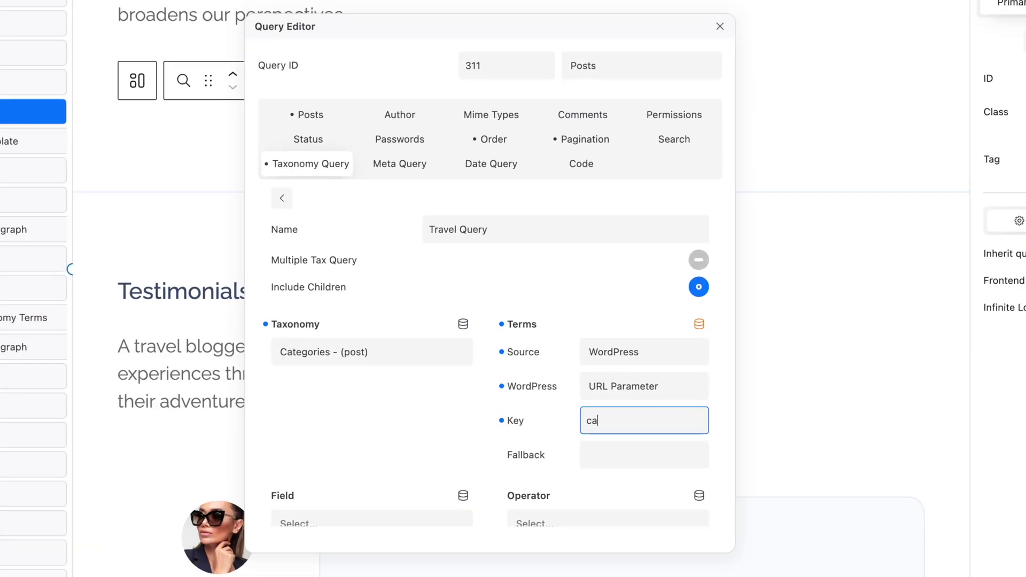
text(tegory)
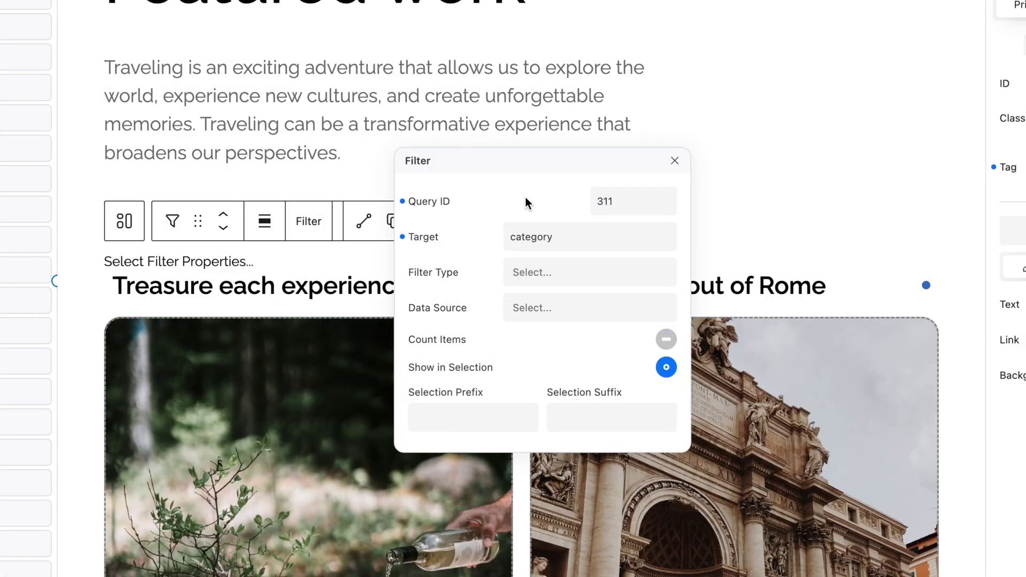
click(525, 272)
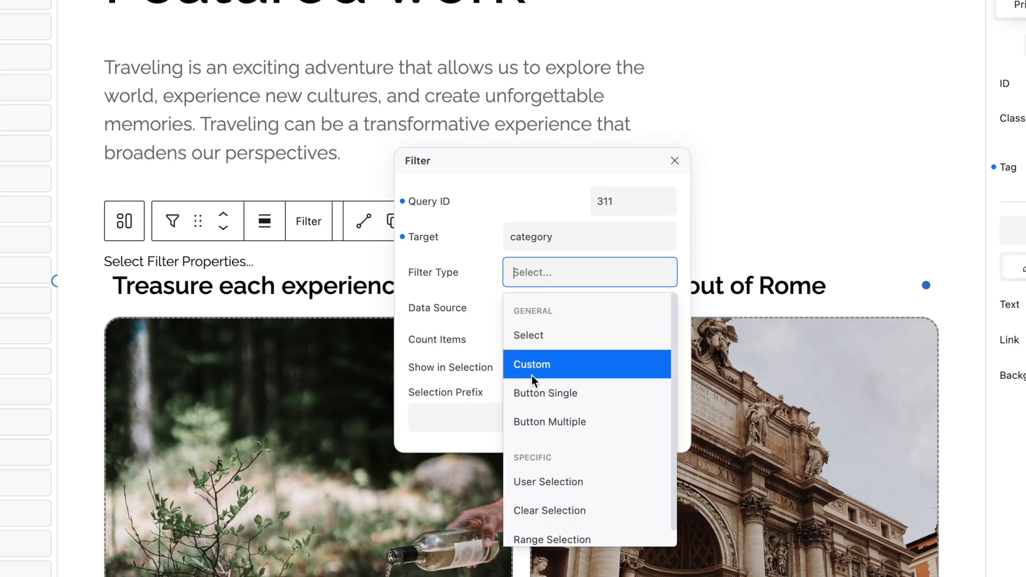
click(535, 394)
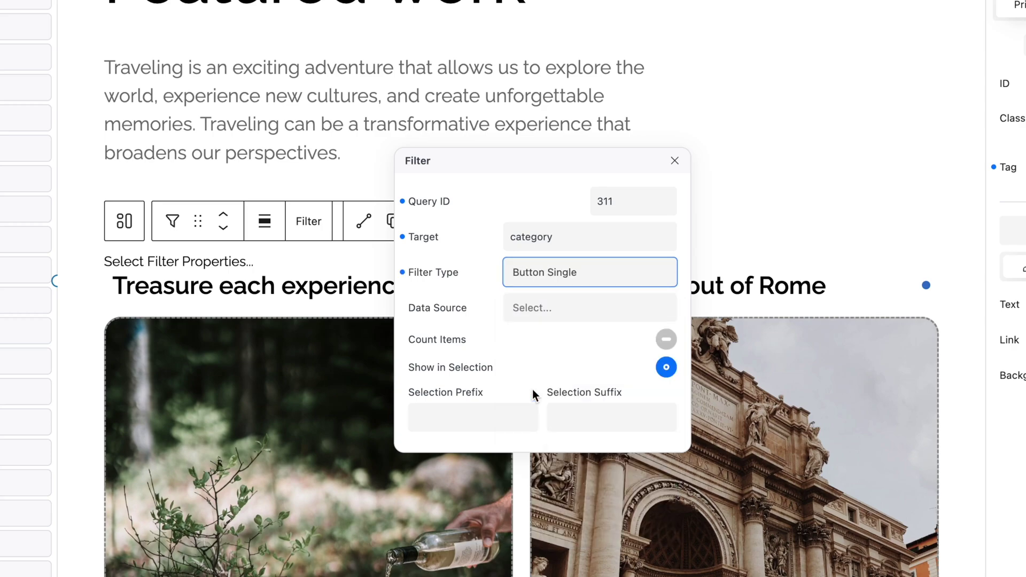
click(532, 389)
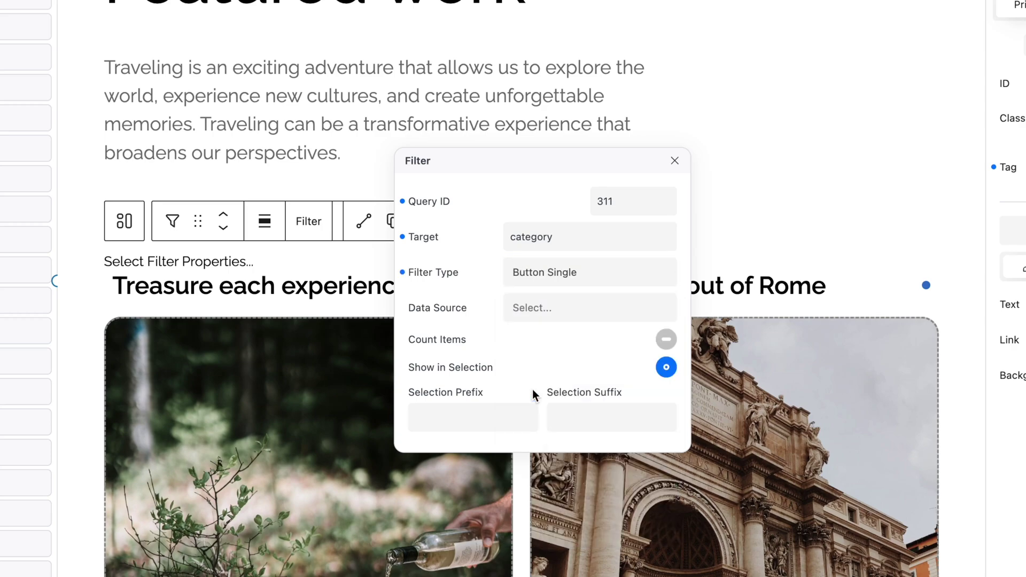
Base the filter on dynamic taxonomy Categories (post) with Hide Empty on
click(559, 315)
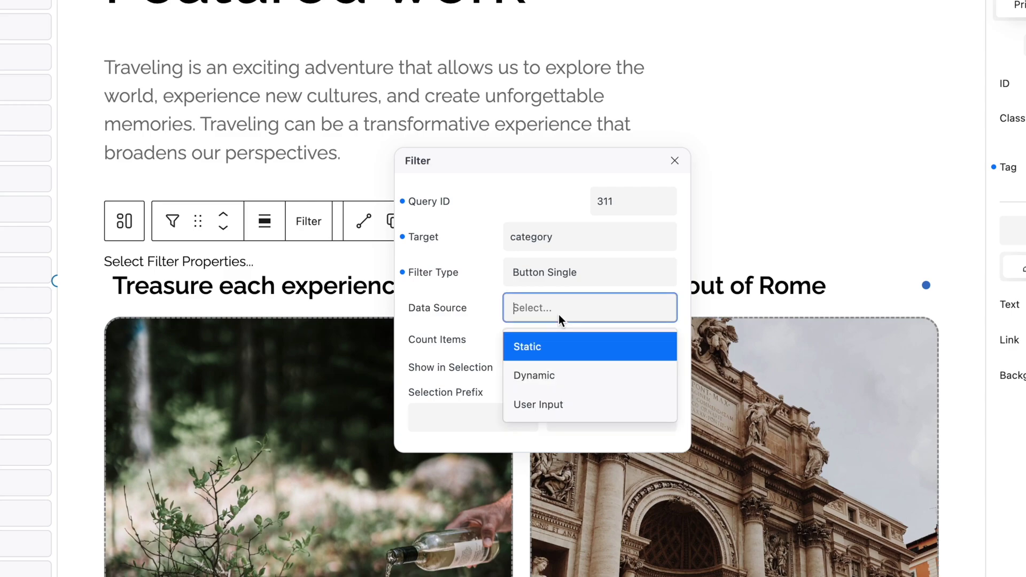
click(551, 374)
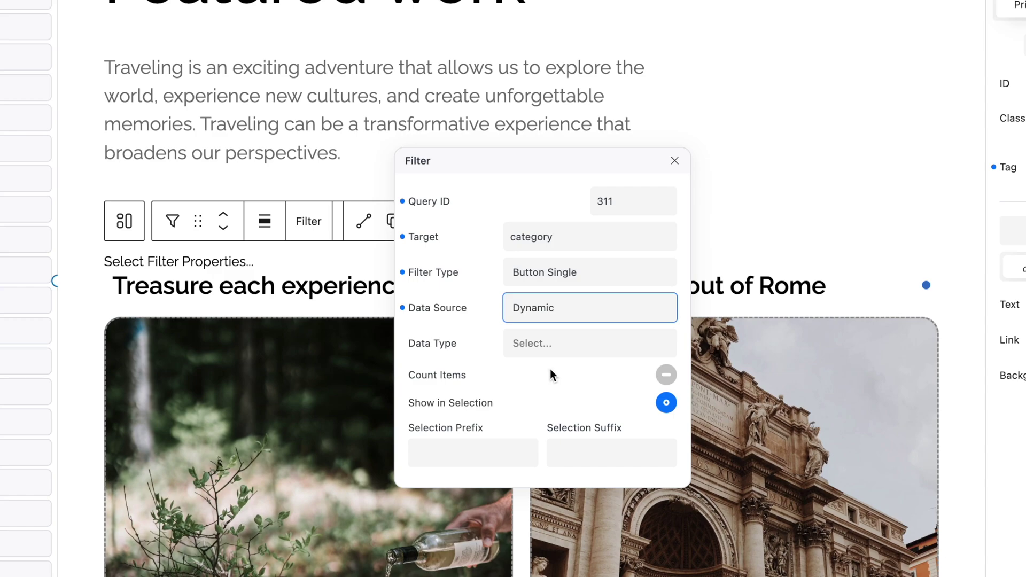
click(552, 348)
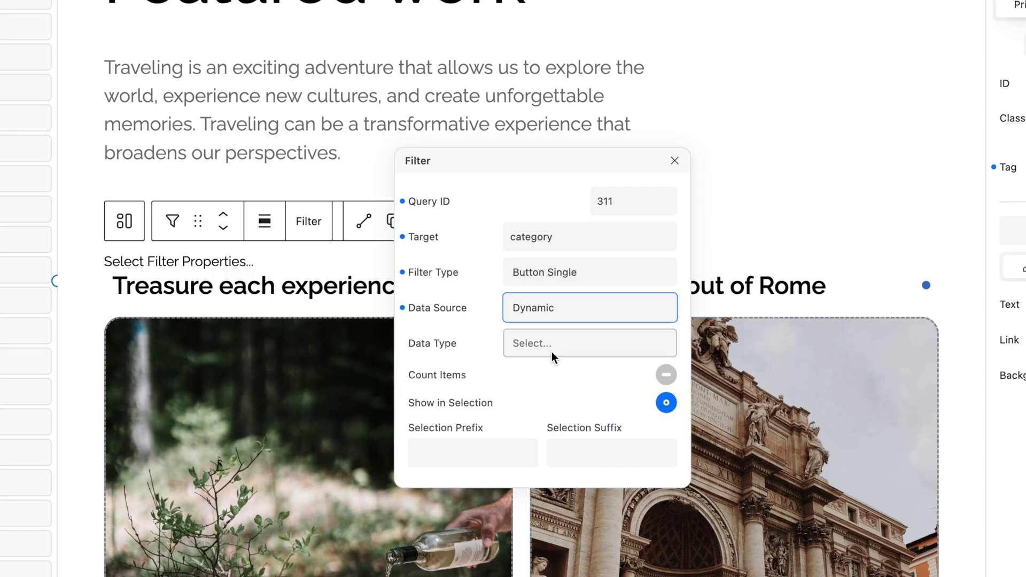
click(552, 381)
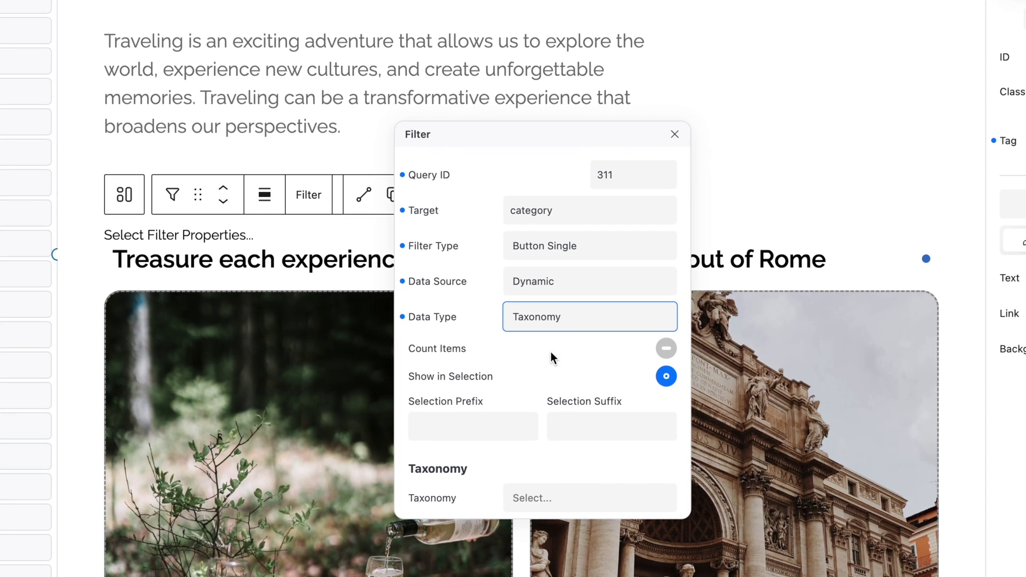
scroll(551, 352, down, 3)
click(553, 342)
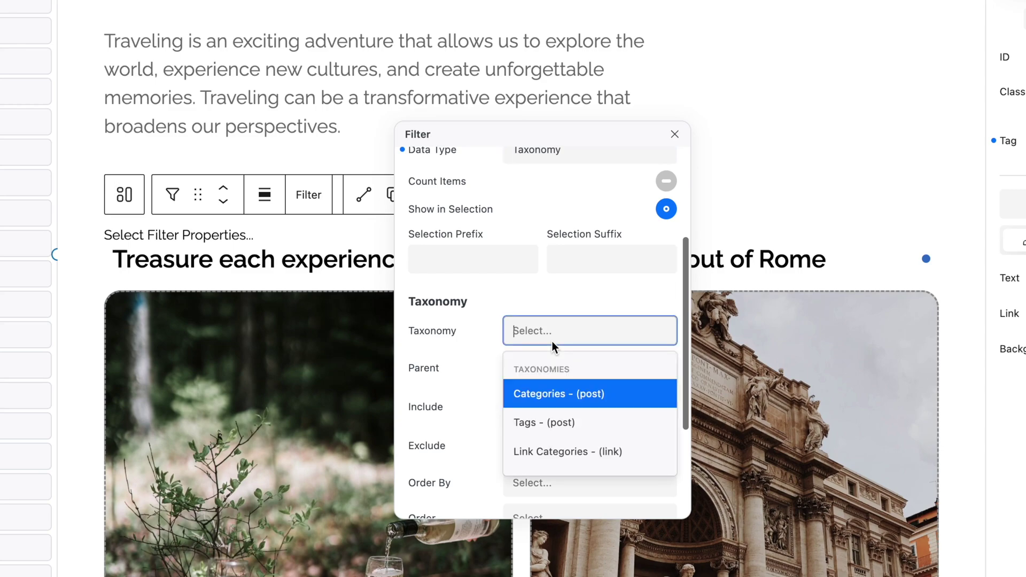
click(552, 392)
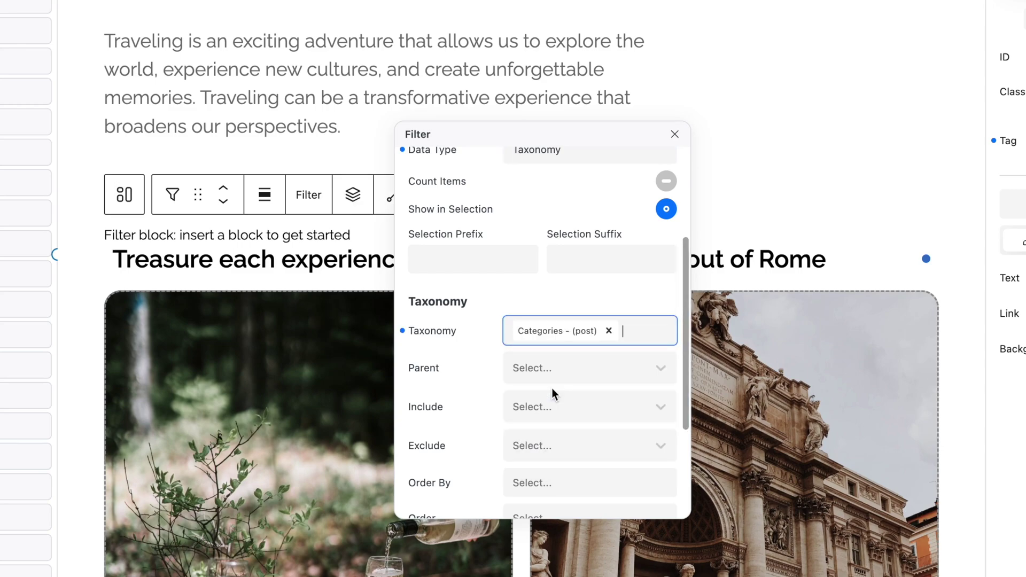
scroll(469, 451, down, 4)
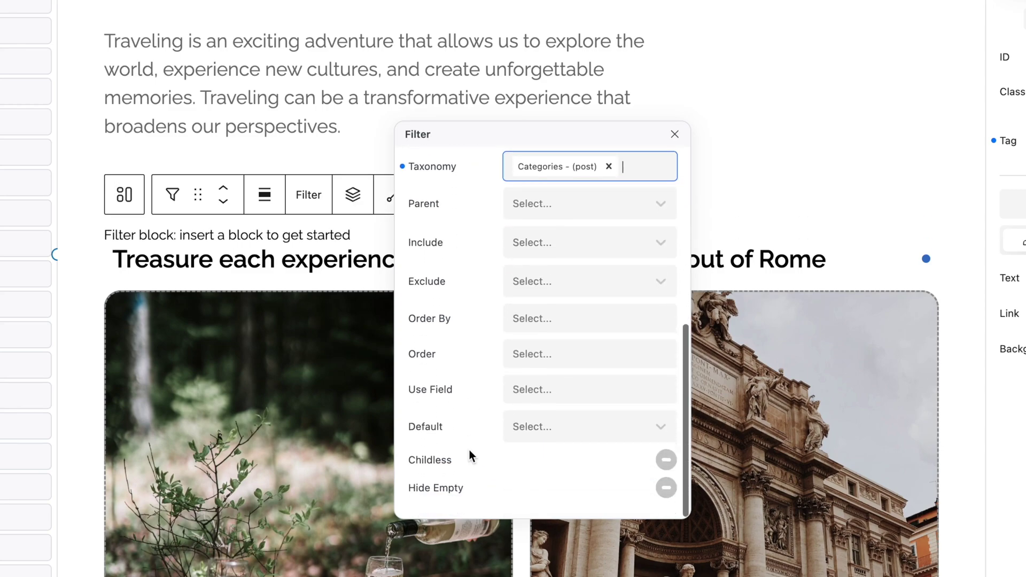
click(665, 491)
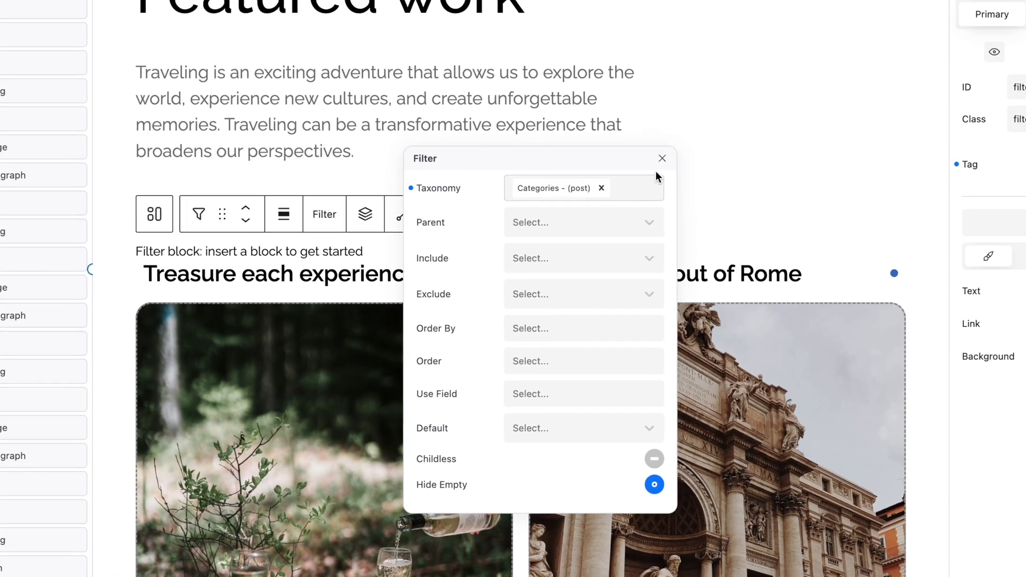
Add a paragraph inside the Filter block showing each category's Name from the Filter source
click(675, 134)
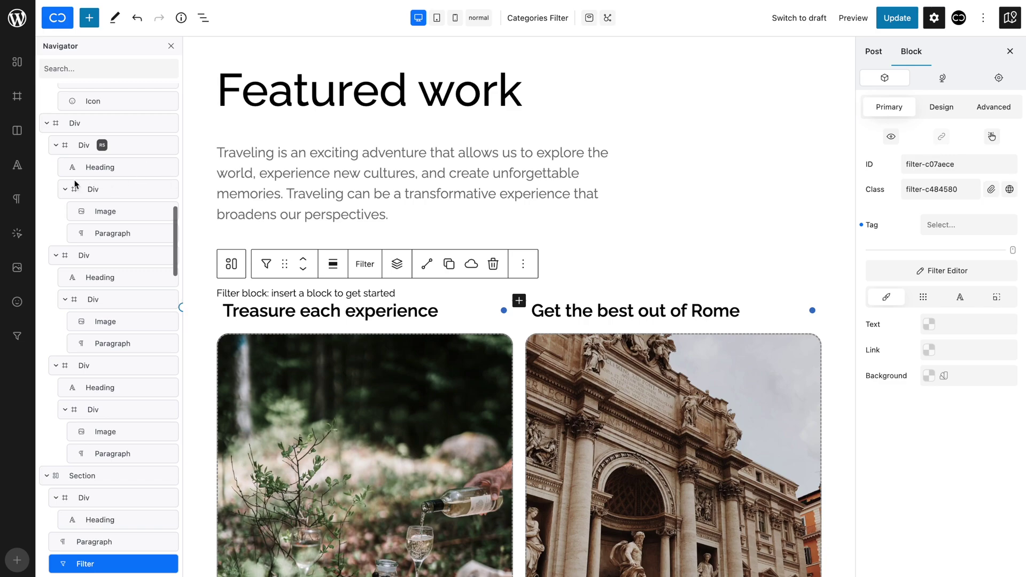
click(10, 202)
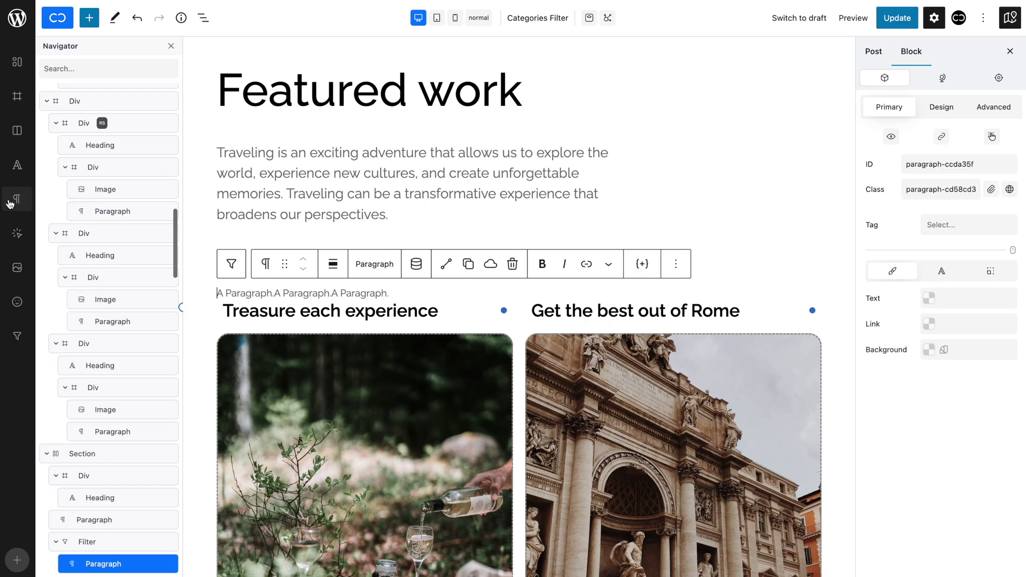
click(417, 270)
click(481, 321)
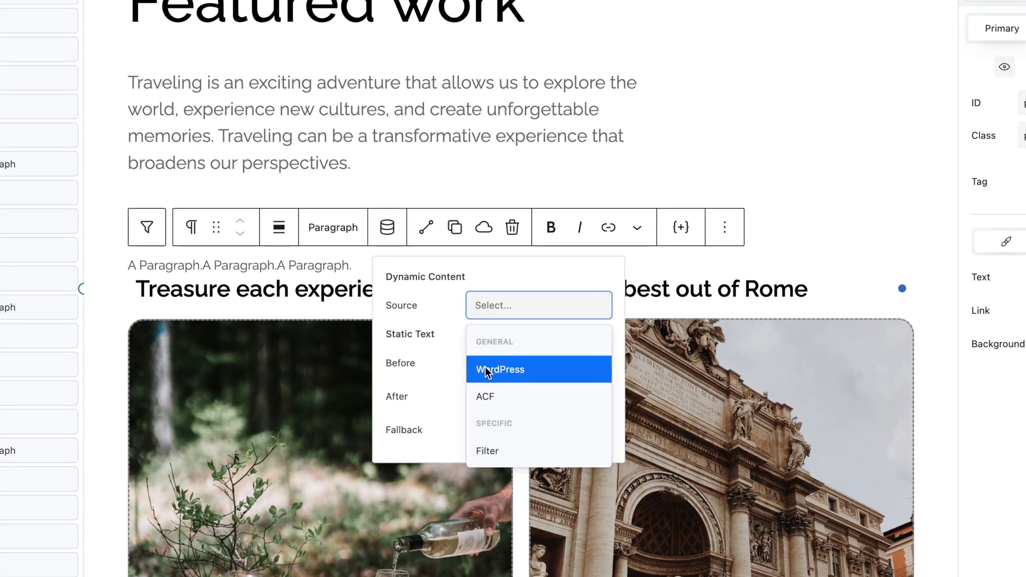
click(487, 451)
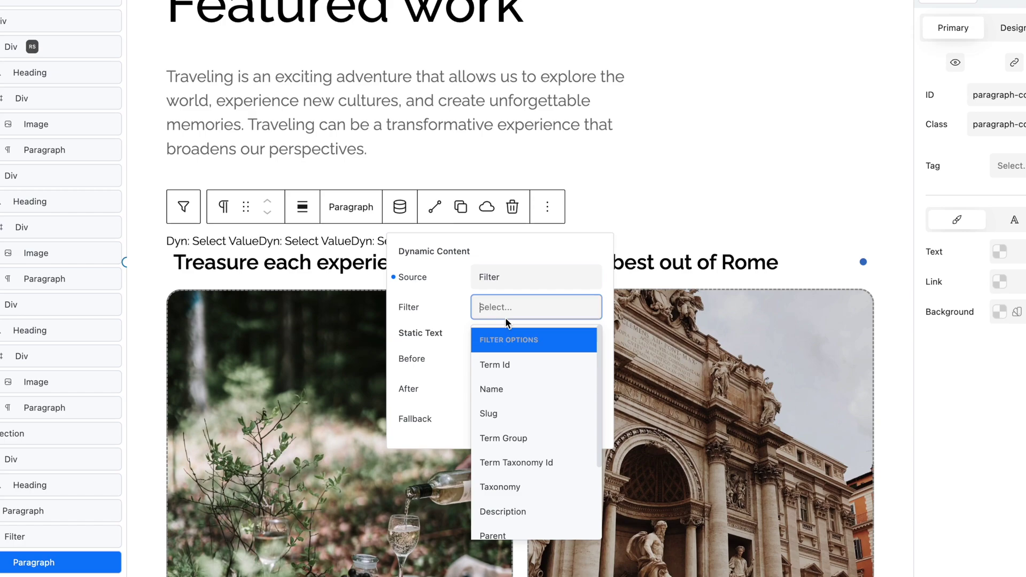
click(500, 387)
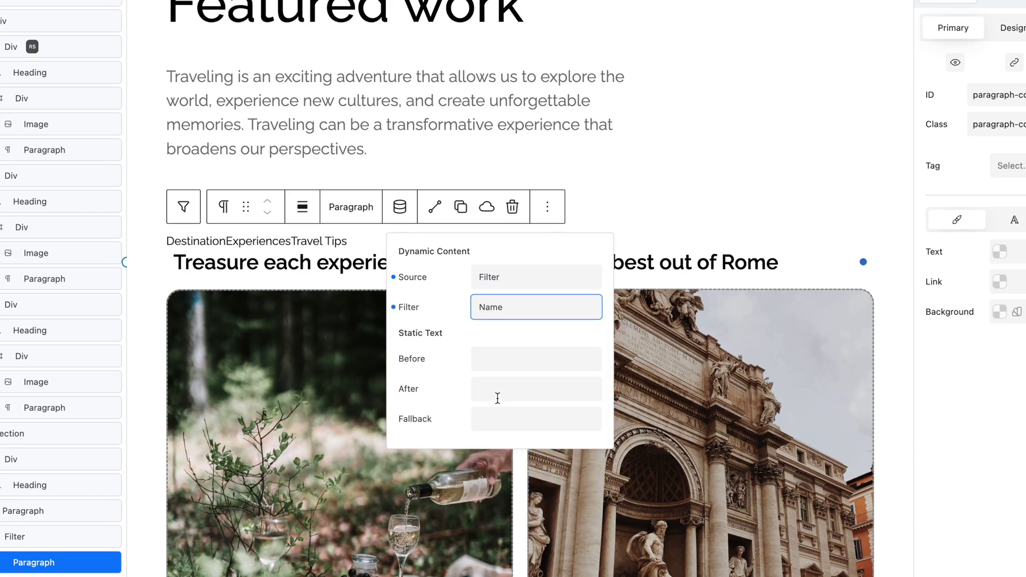
click(399, 208)
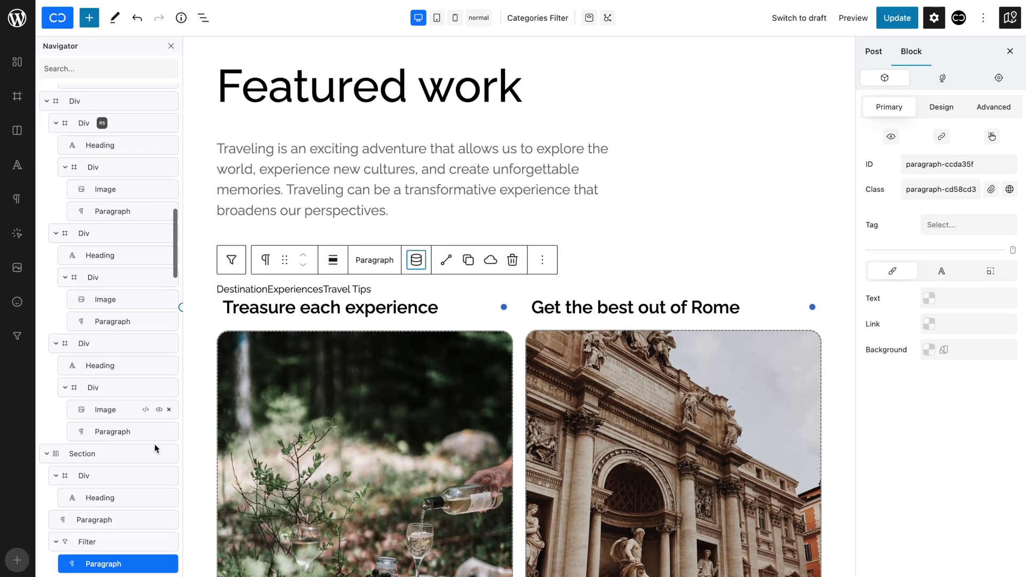
Lay out the Filter block as flex with 18 px row and column gaps
click(105, 541)
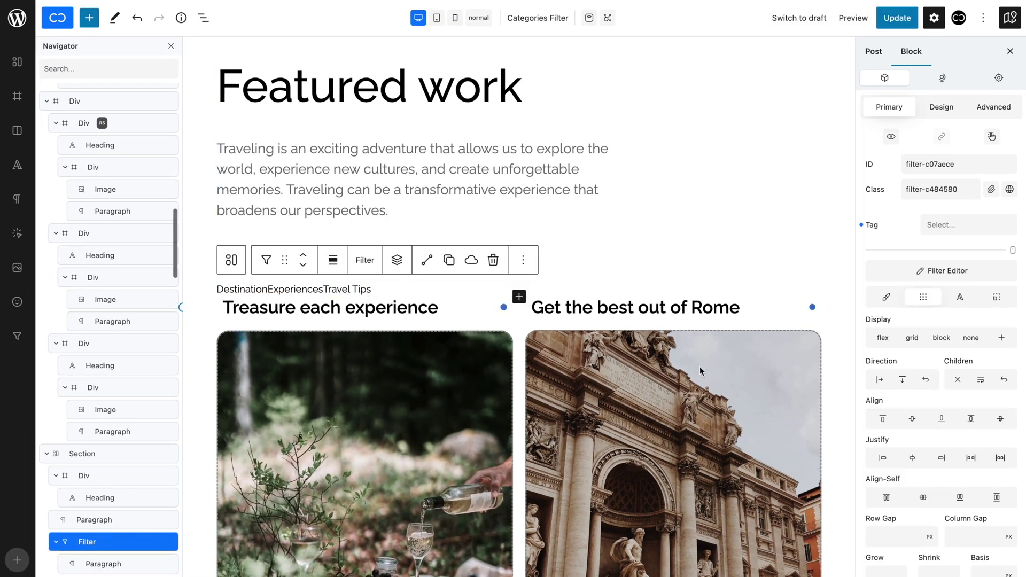
click(884, 336)
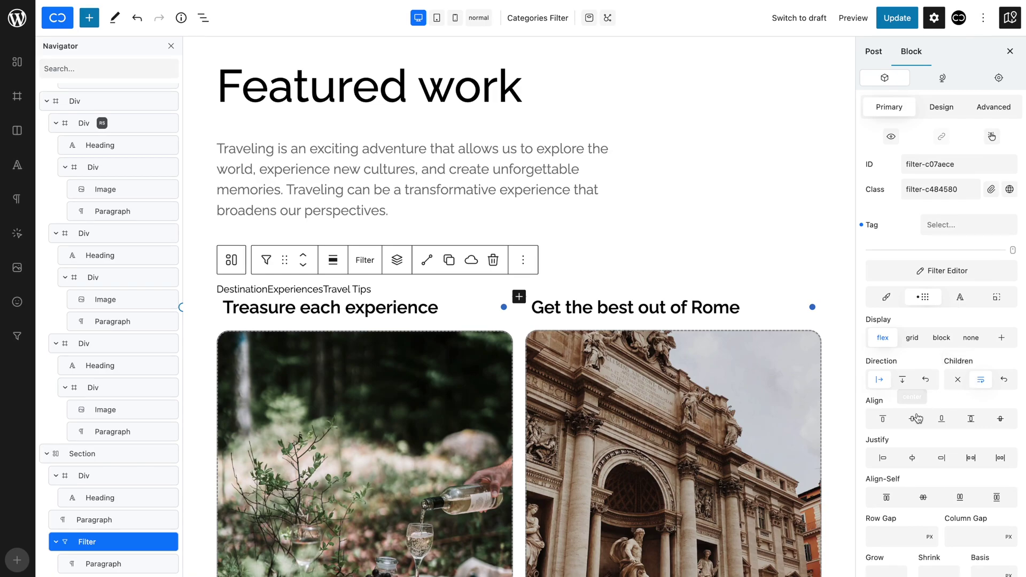
click(881, 532)
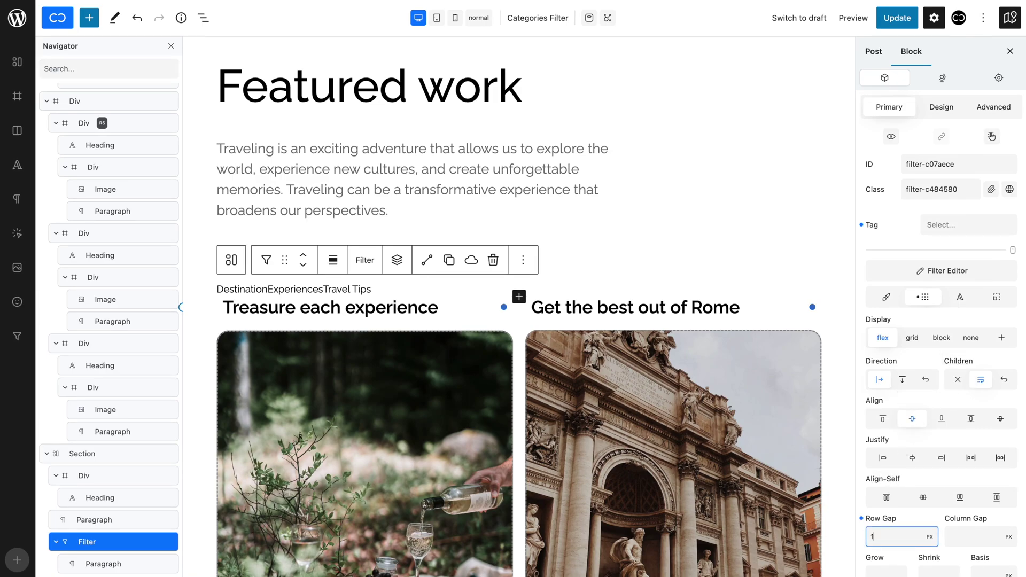
click(978, 531)
text(18)
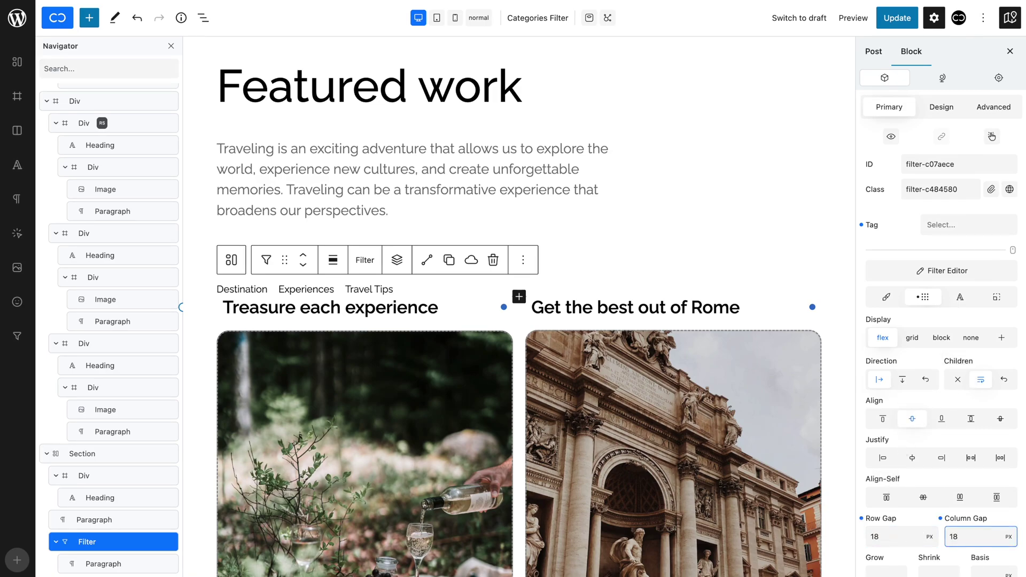
click(920, 520)
Give the Filter block a 50 px bottom margin
click(997, 297)
click(974, 402)
text(50)
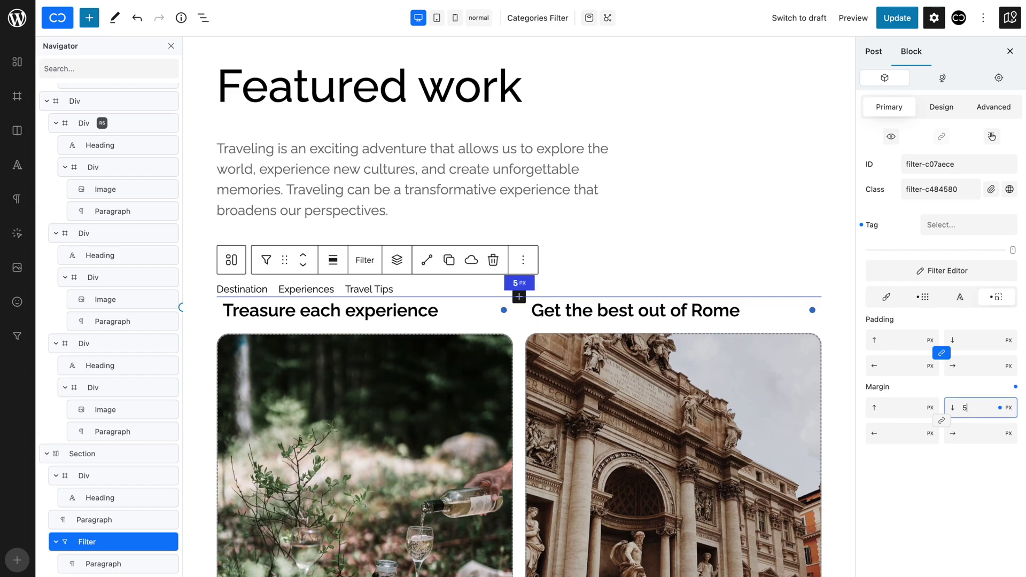
click(960, 479)
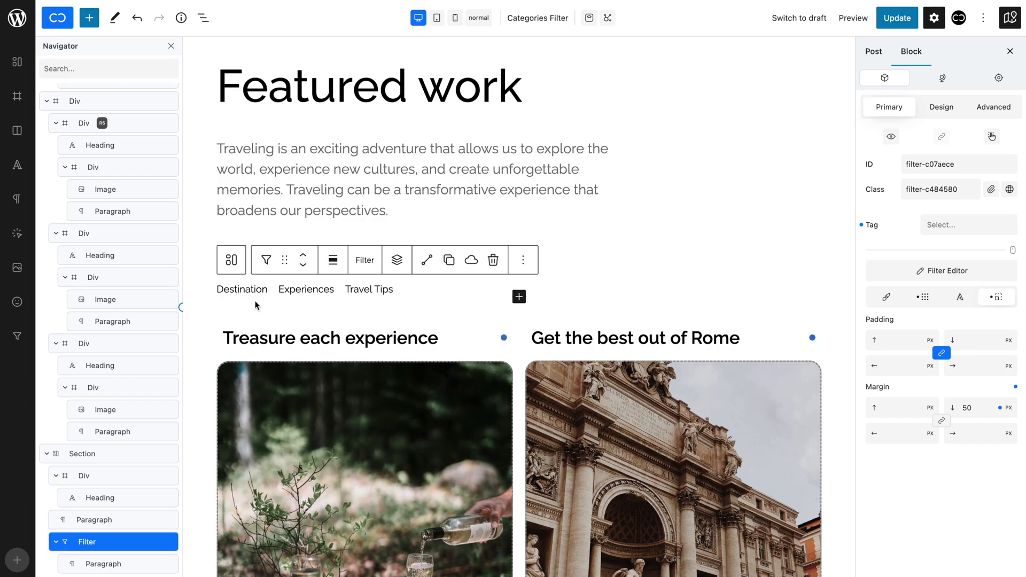
Set the Destination category label's font size to 1.4em
click(236, 294)
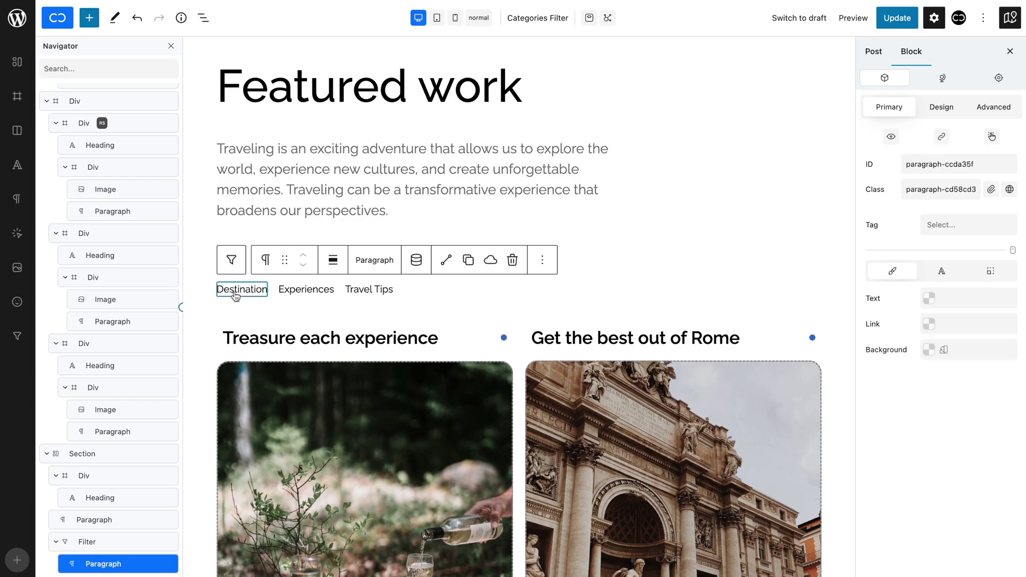
click(942, 271)
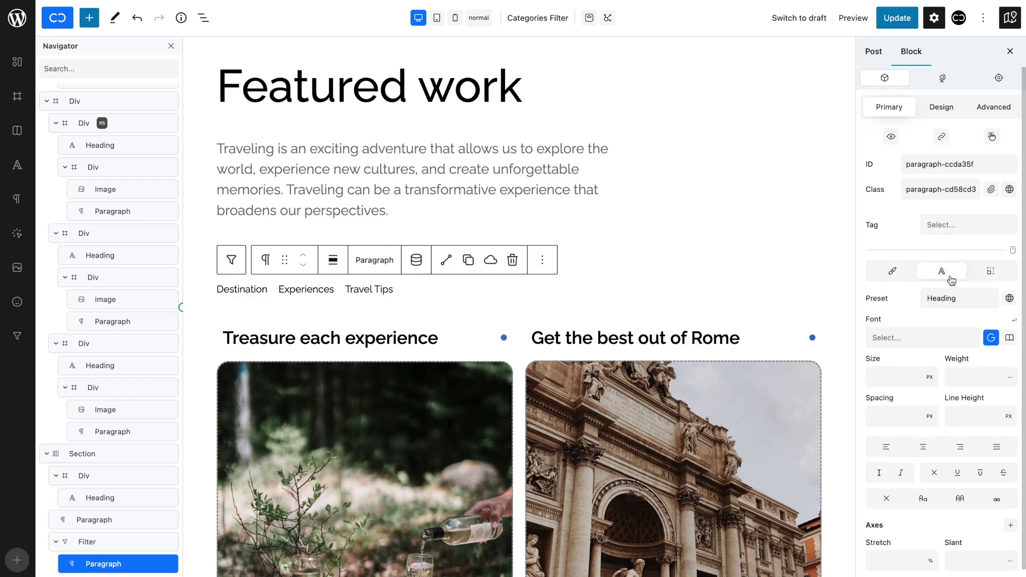
click(892, 376)
text(1.)
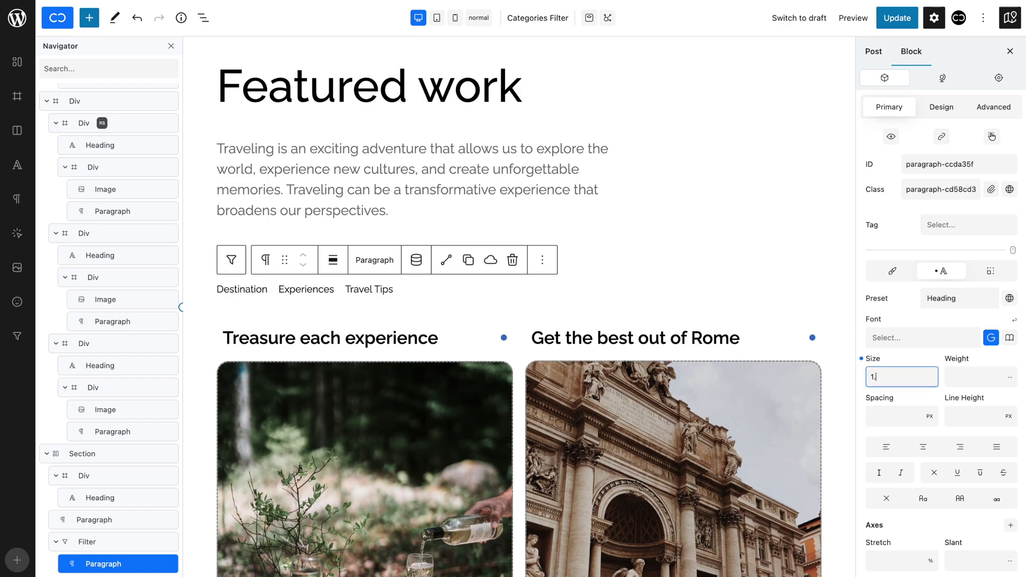
text(4)
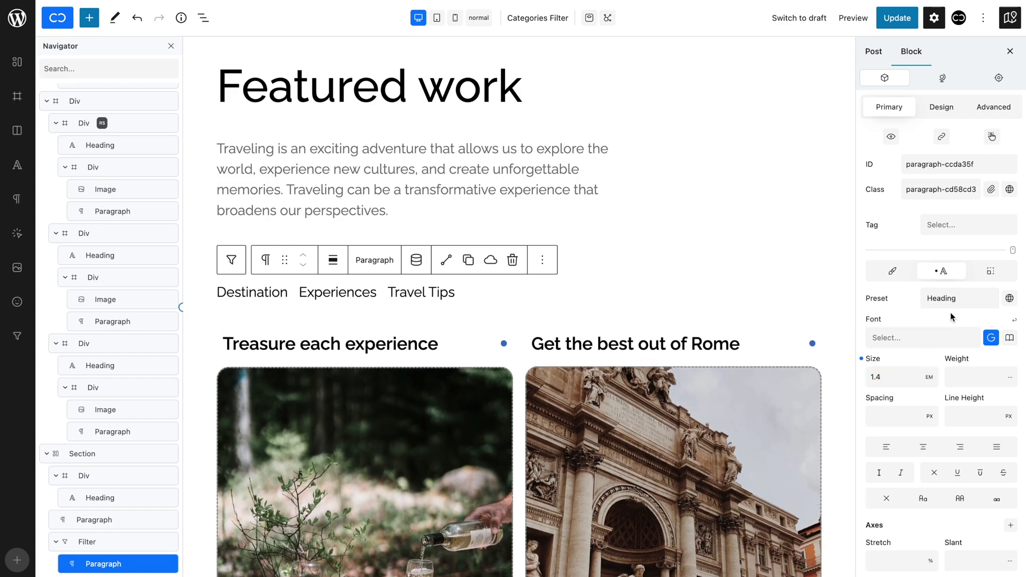
Pad the labels 10px top and bottom and 30px left and right
click(991, 272)
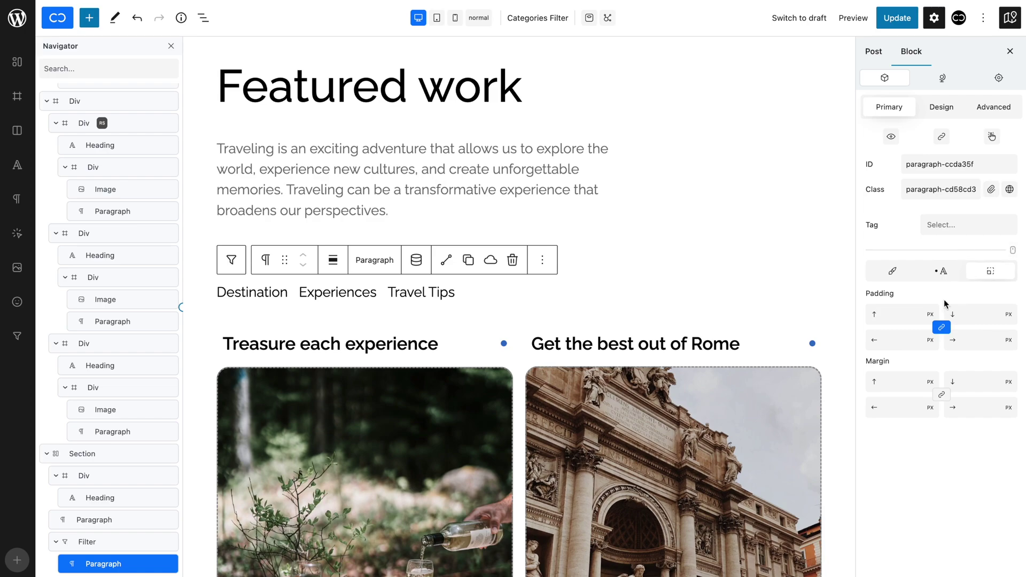
click(904, 315)
text(10)
click(963, 314)
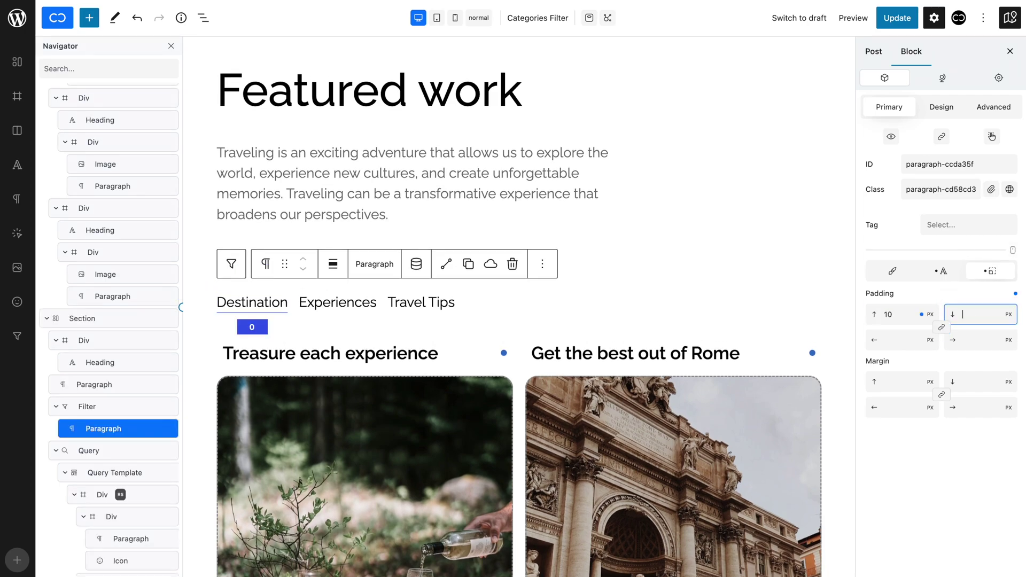
text(10)
click(904, 340)
text(30)
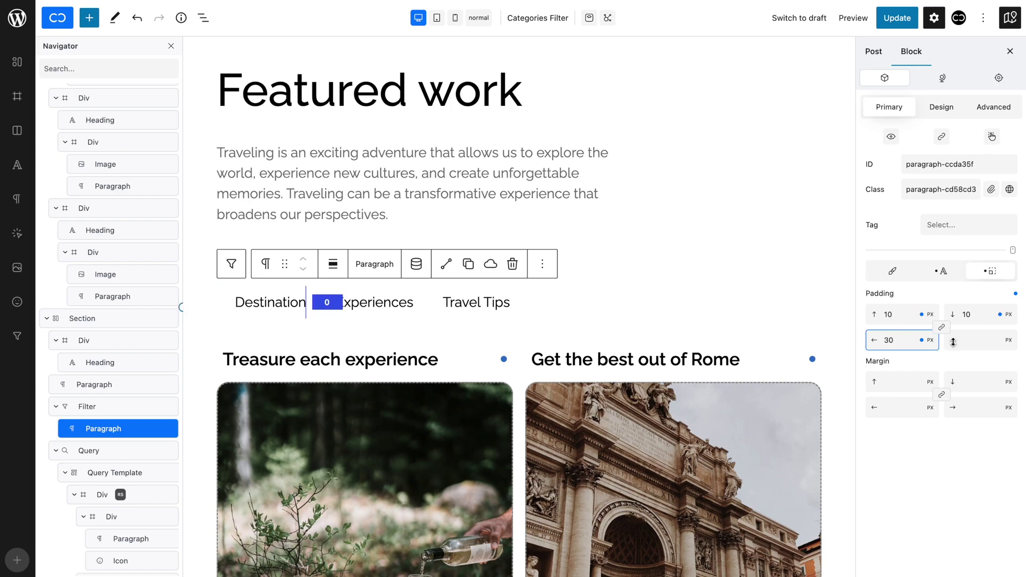
click(968, 340)
text(30)
click(964, 365)
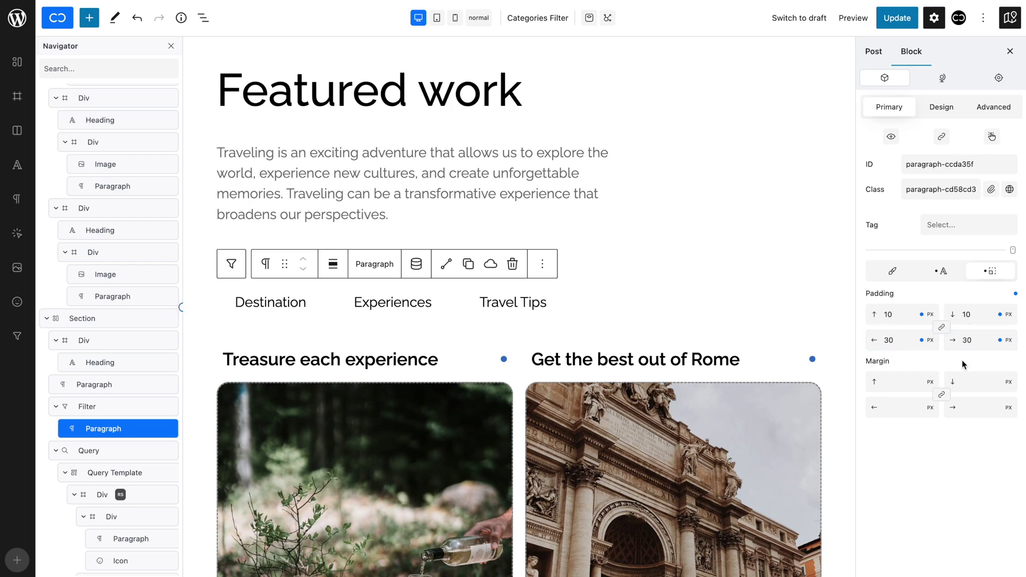
Give the category labels a solid 1px border
click(942, 107)
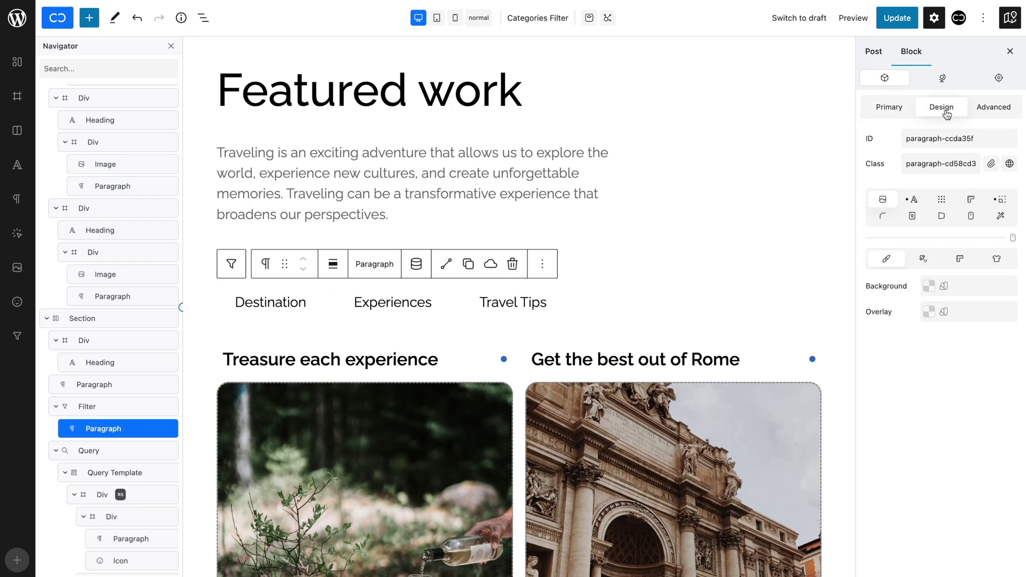
click(880, 216)
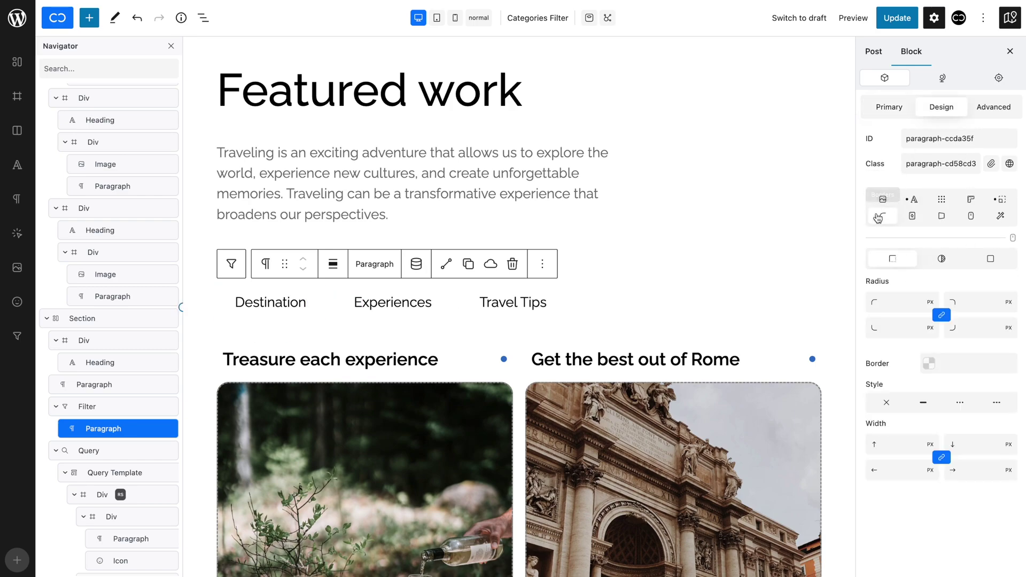
click(920, 402)
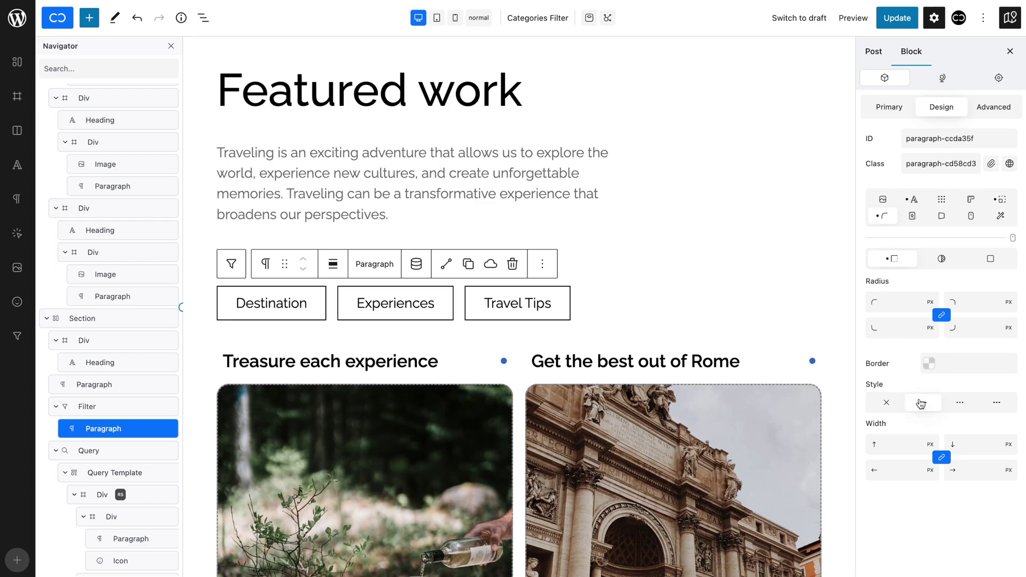
click(893, 444)
text(1)
click(896, 427)
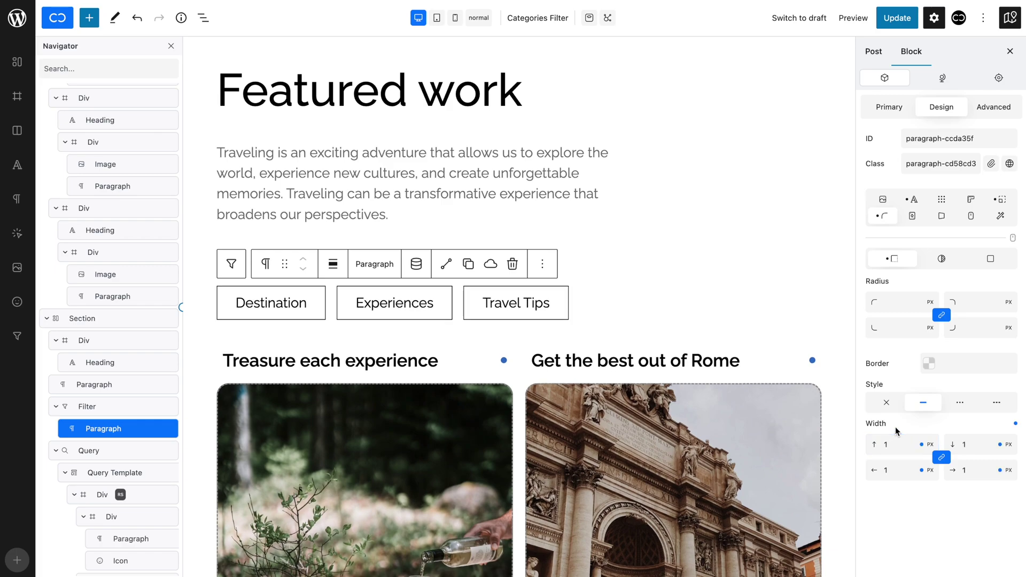
Round the label corners to 40 and colour the border translucent black #00000052
click(898, 301)
text(40)
click(930, 364)
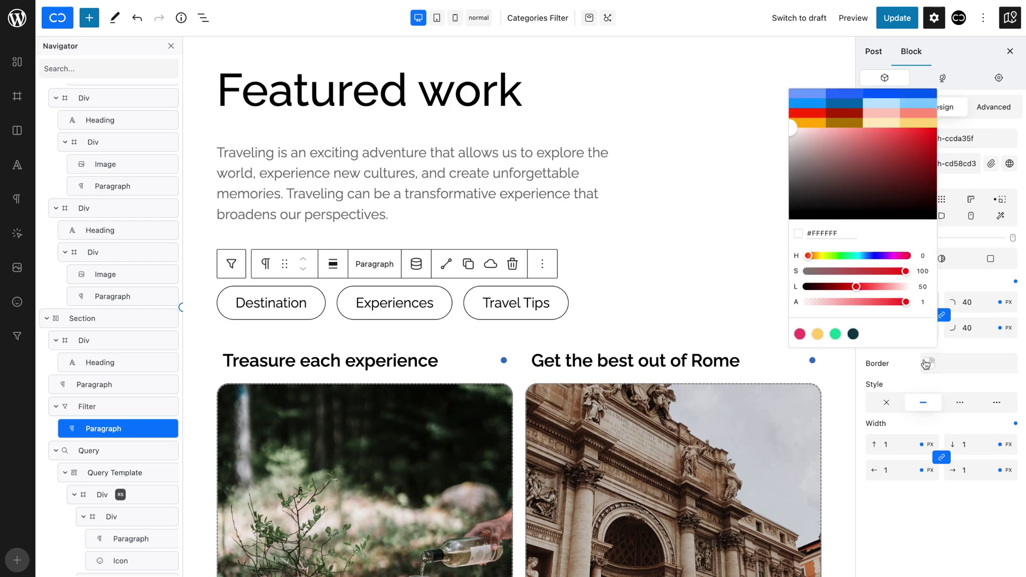
click(839, 302)
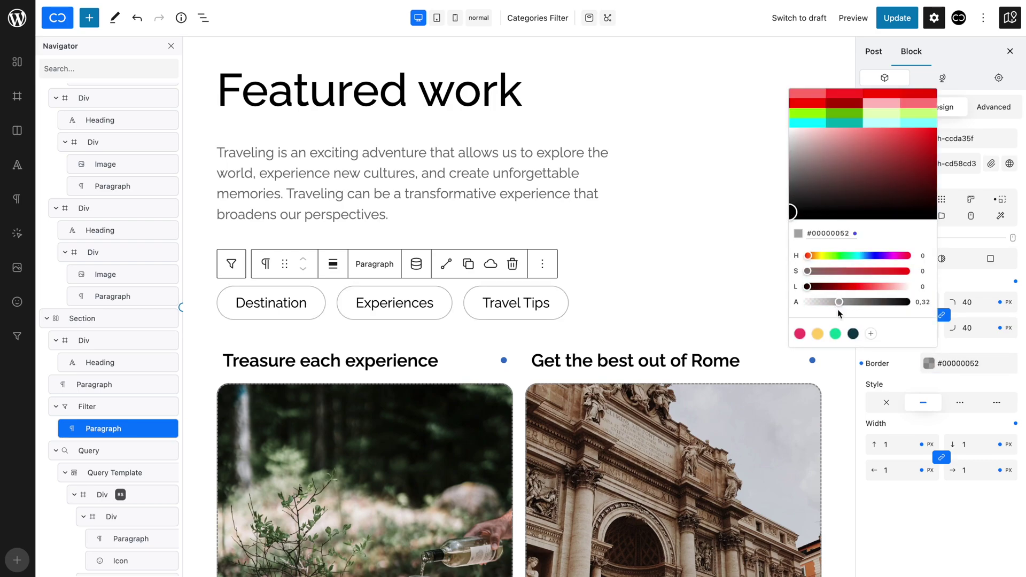
click(894, 376)
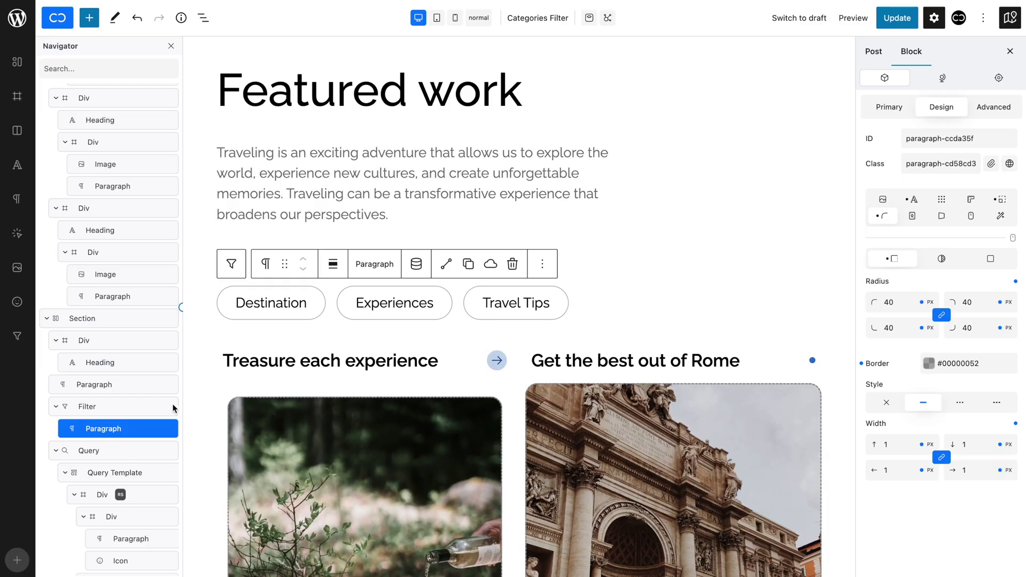
Add a relative style to the Filter block and name it 'Selected Filter Item'
click(134, 407)
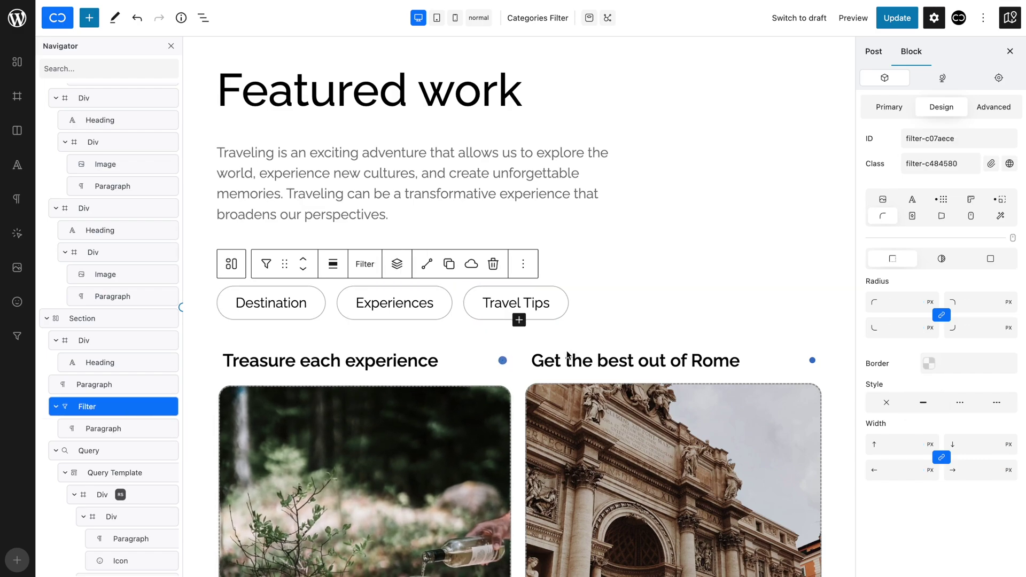
click(999, 218)
click(1010, 256)
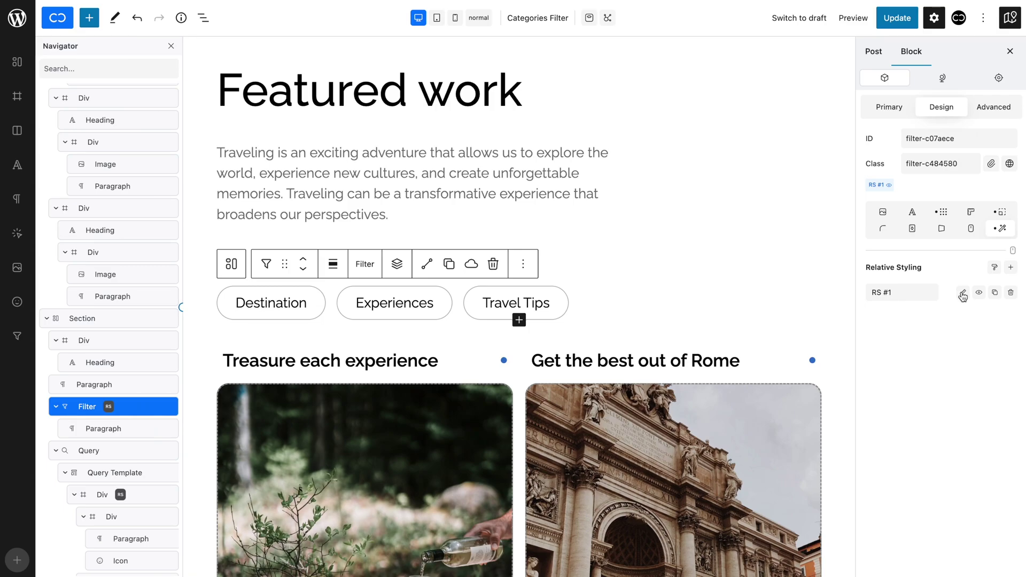
click(963, 294)
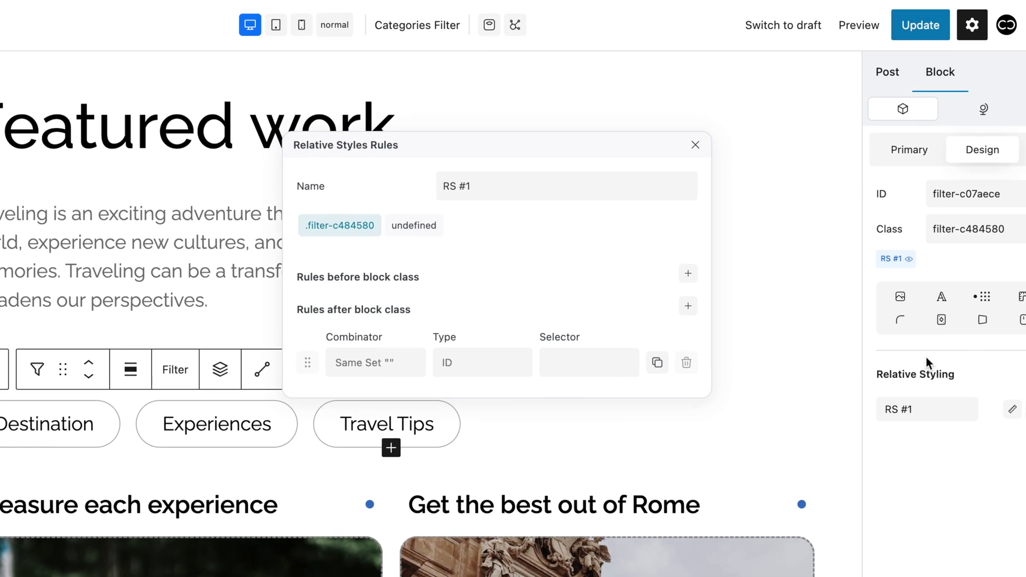
click(631, 184)
key(ctrl+a)
text(Selected Filter Item)
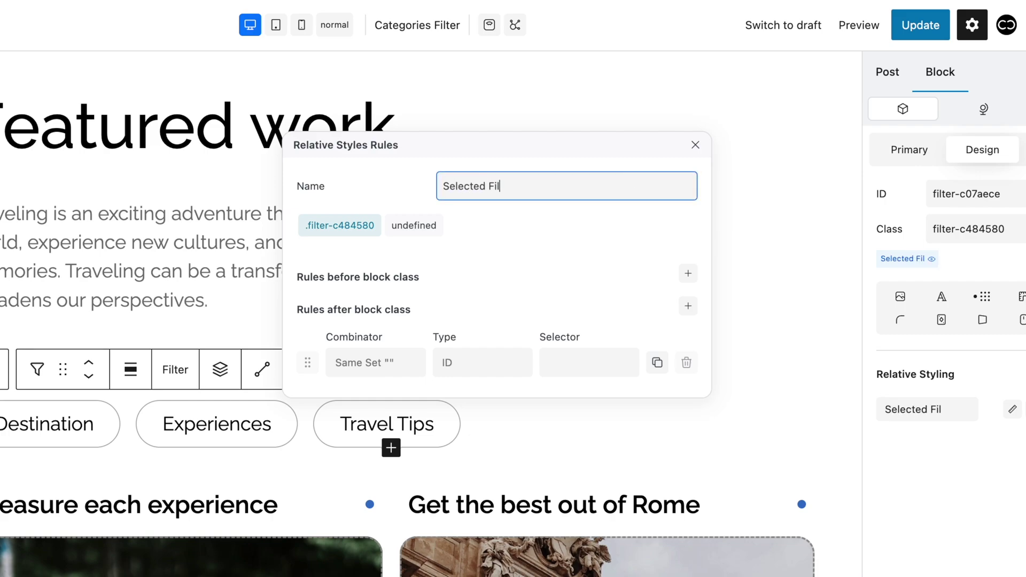
Make the rule target descendants with the class 'selected'
click(390, 361)
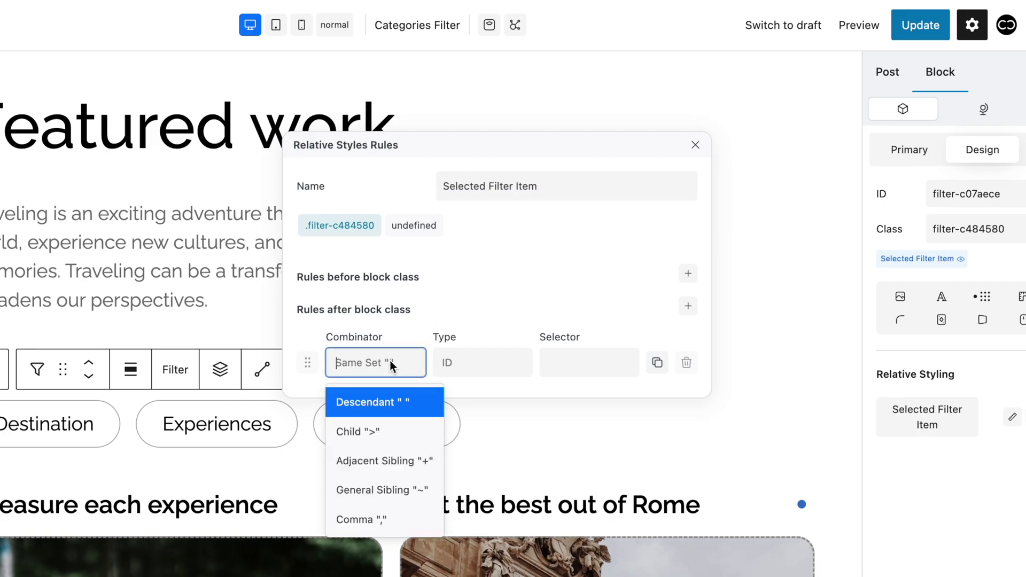
click(374, 400)
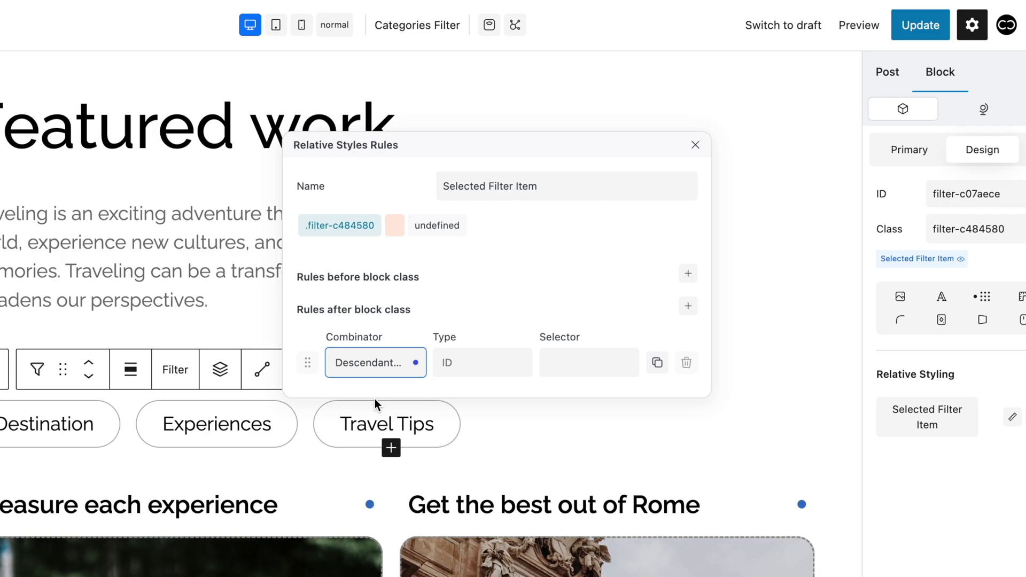
click(487, 364)
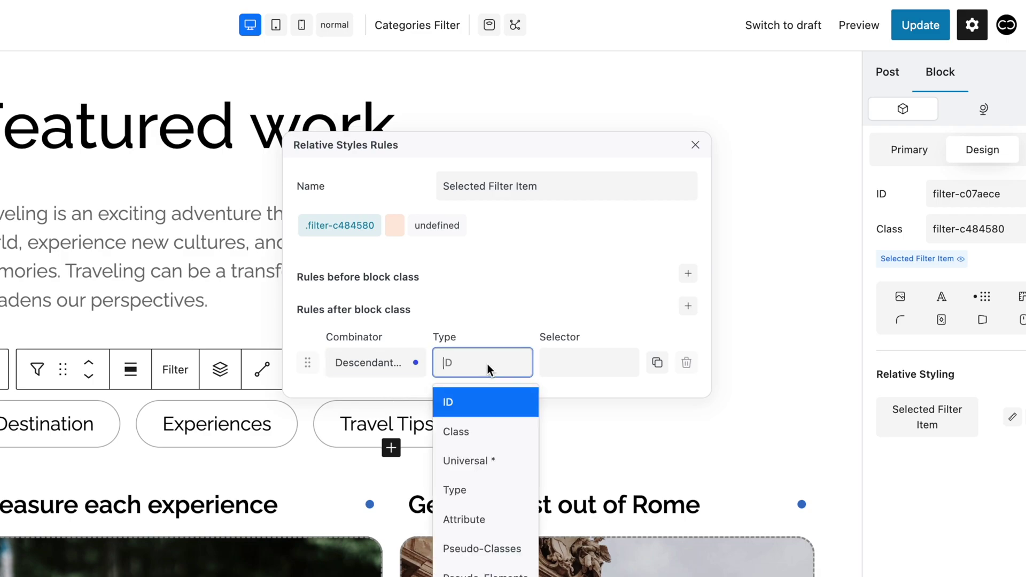
click(473, 428)
click(557, 370)
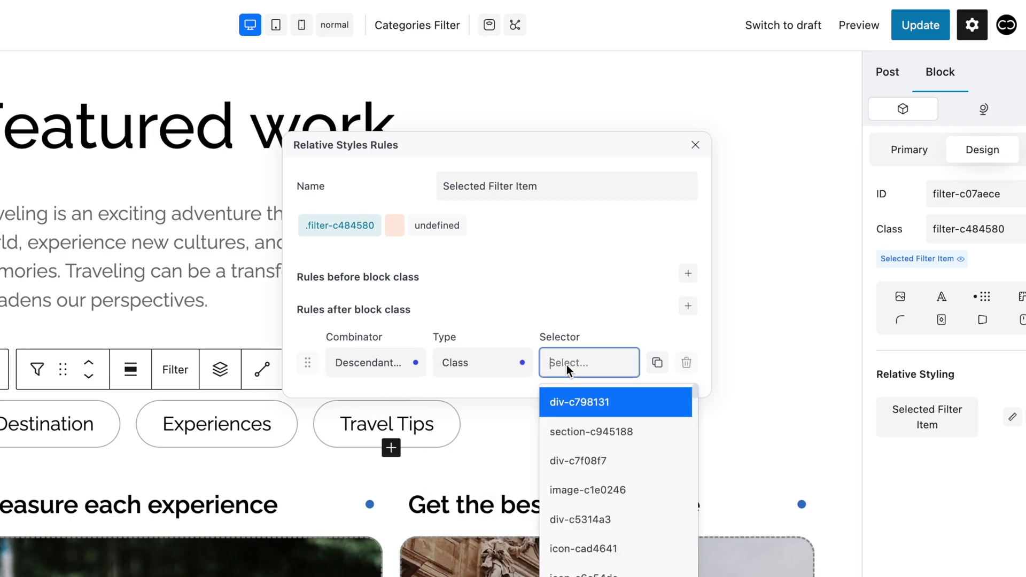
text(selected)
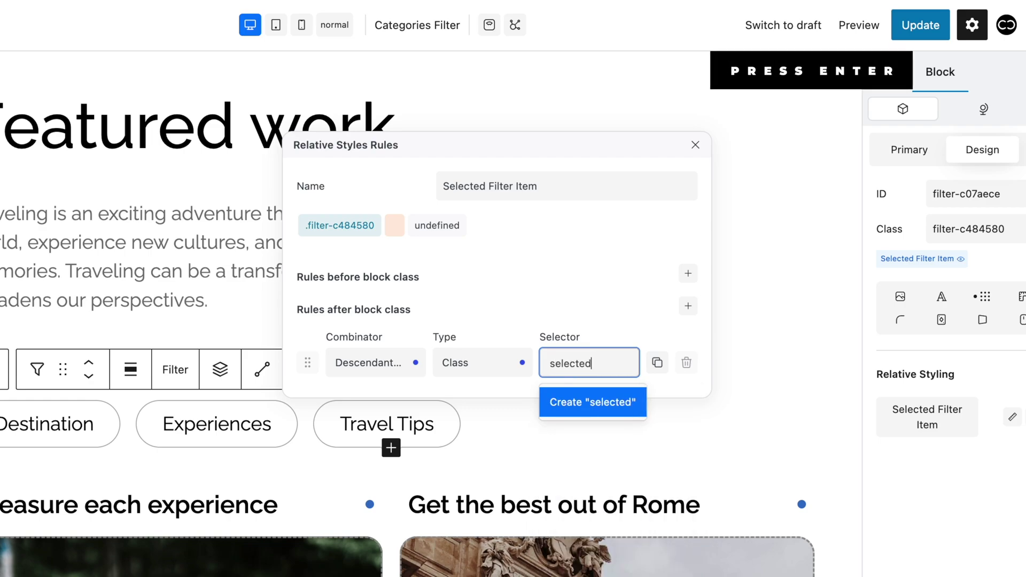
key(Return)
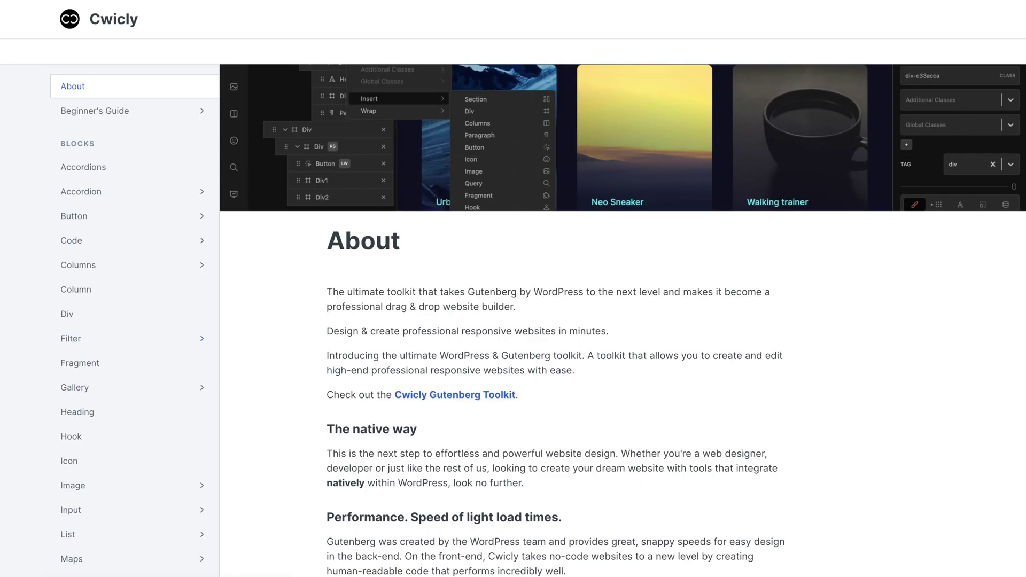
Scroll to the Relative Styling page in Cwicly Docs and down to its cheat sheet
scroll(112, 260, down, 13)
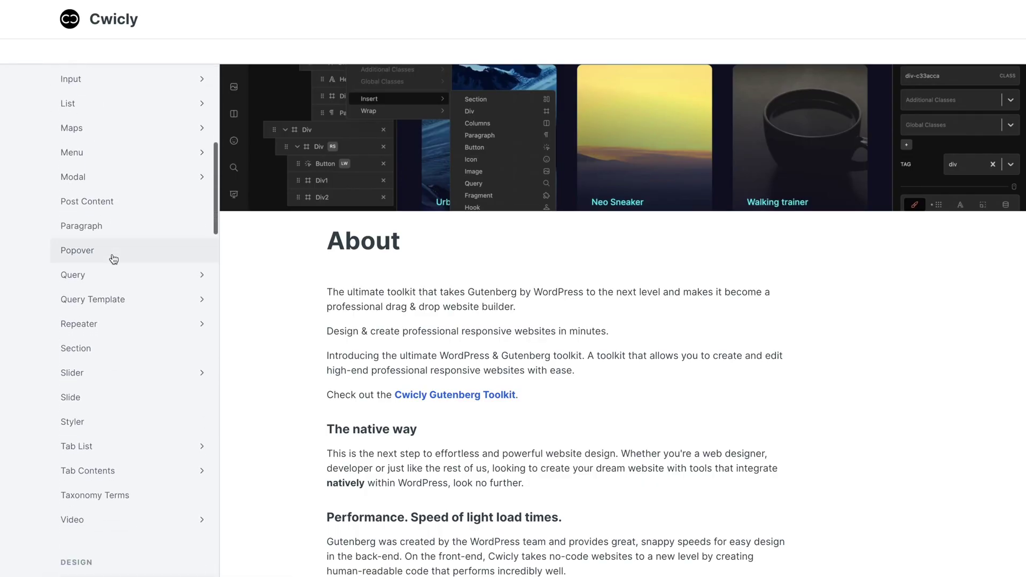
scroll(114, 259, down, 3)
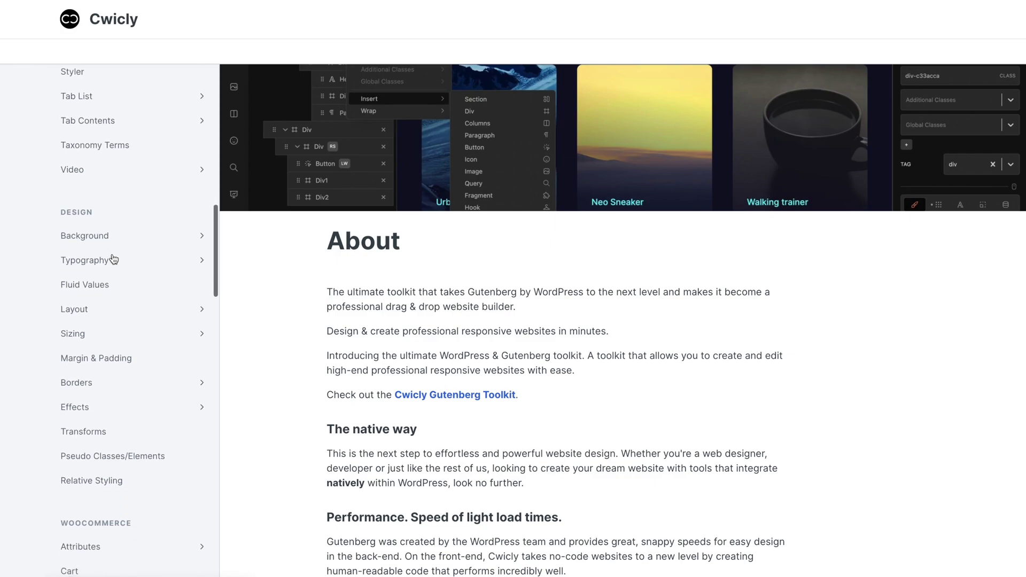
click(114, 480)
scroll(248, 476, down, 10)
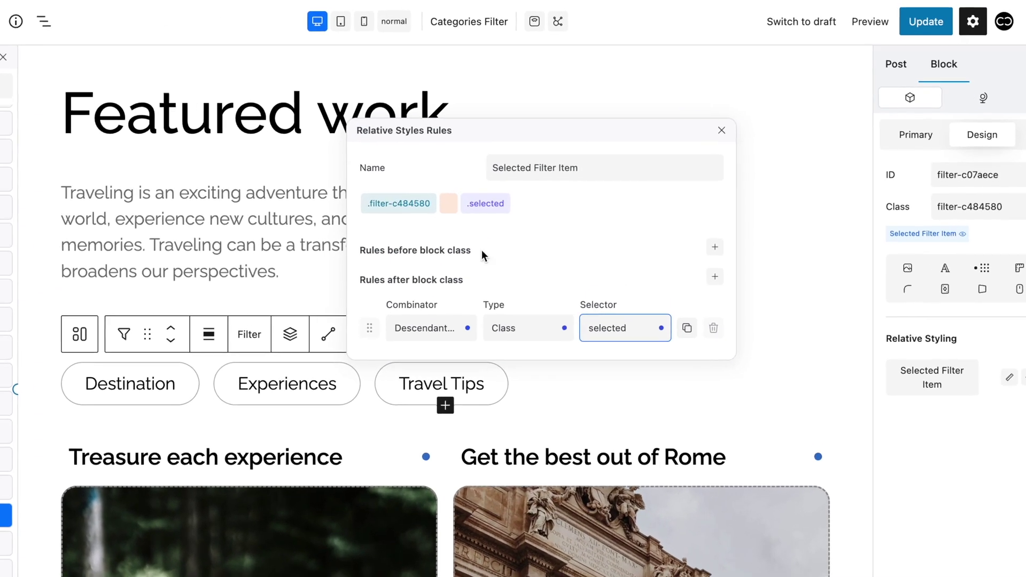
Add a second rule after the block class using Descendant combinator and Class type
click(574, 221)
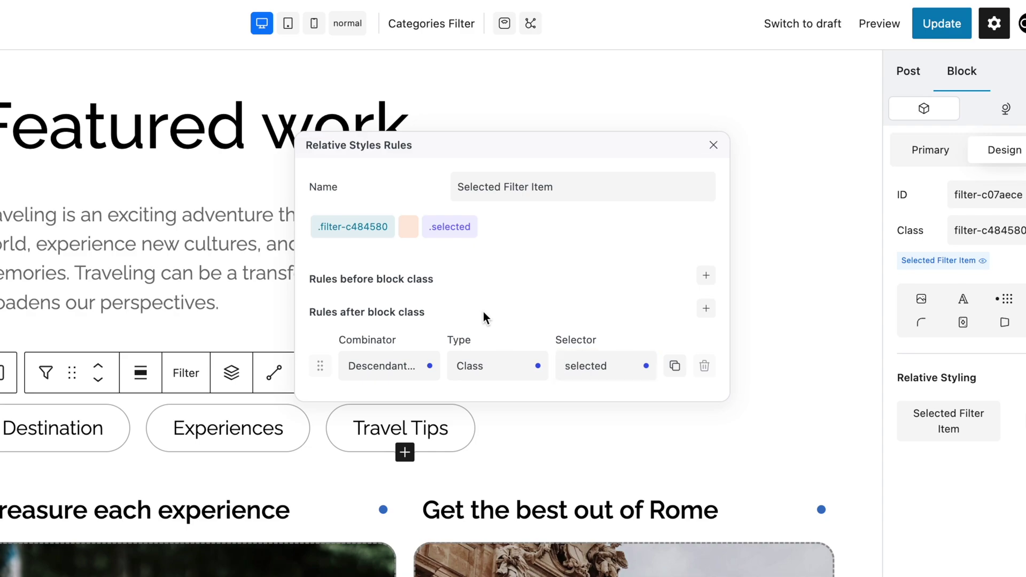
click(706, 308)
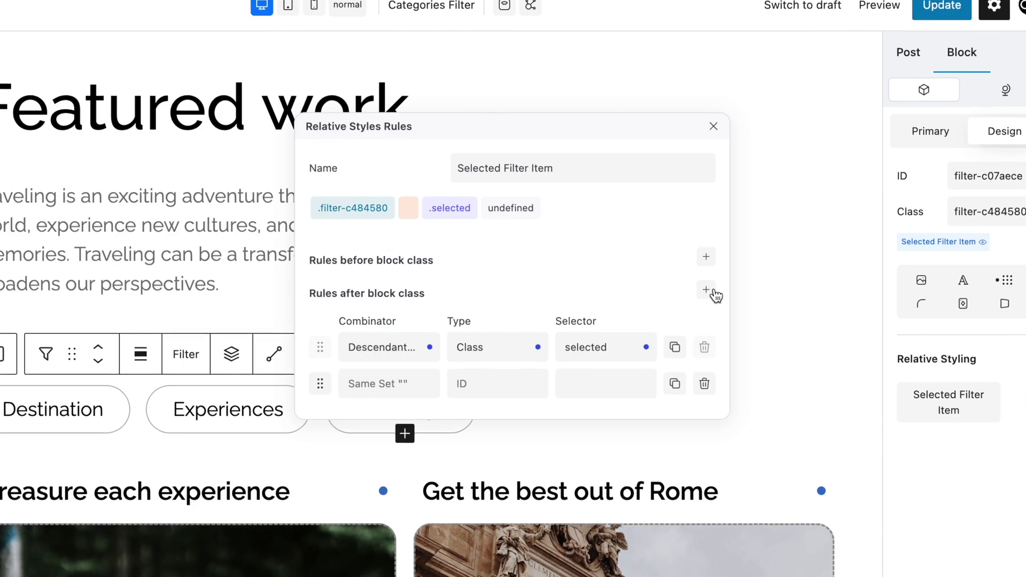
click(416, 384)
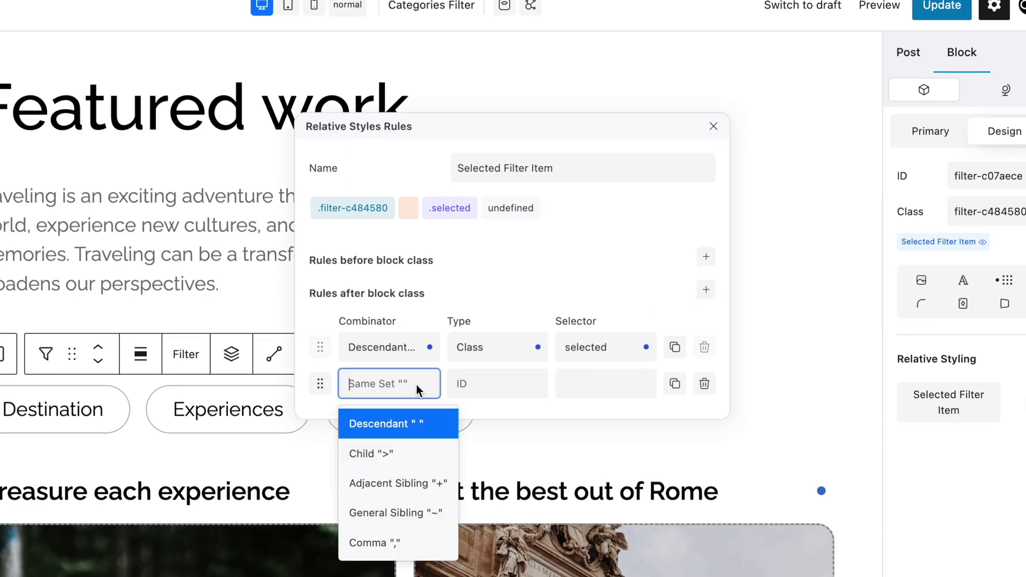
click(396, 430)
click(494, 384)
click(490, 454)
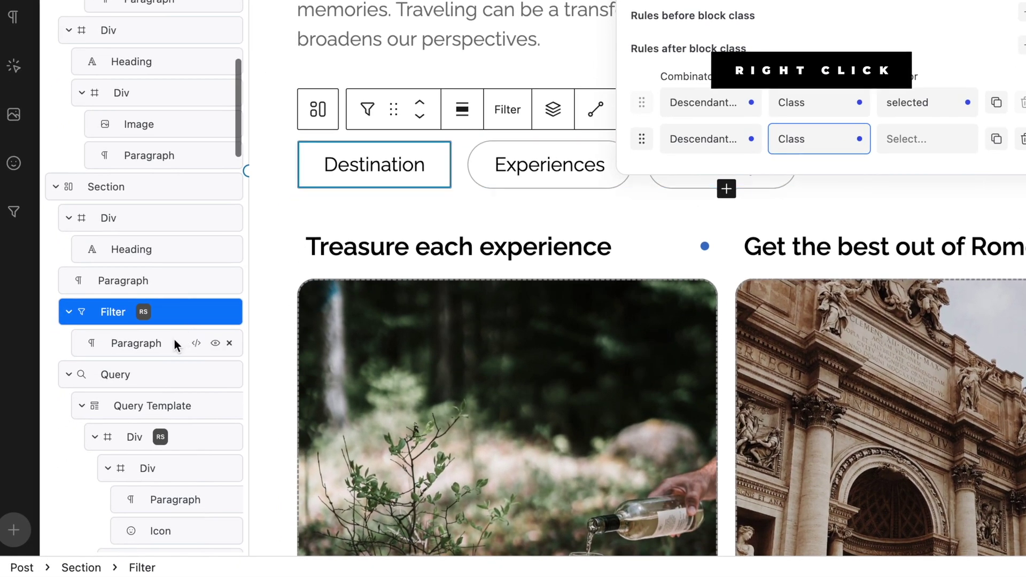
Copy the Paragraph block's class and set paragraph-cd58cd3 as the rule's selector
right_click(124, 380)
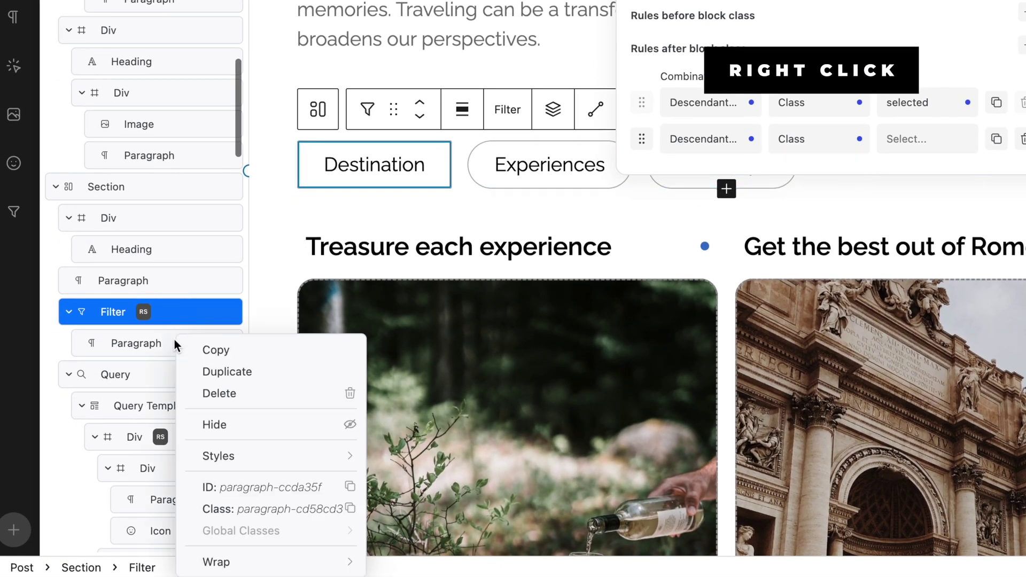
mouse_move(161, 507)
click(211, 505)
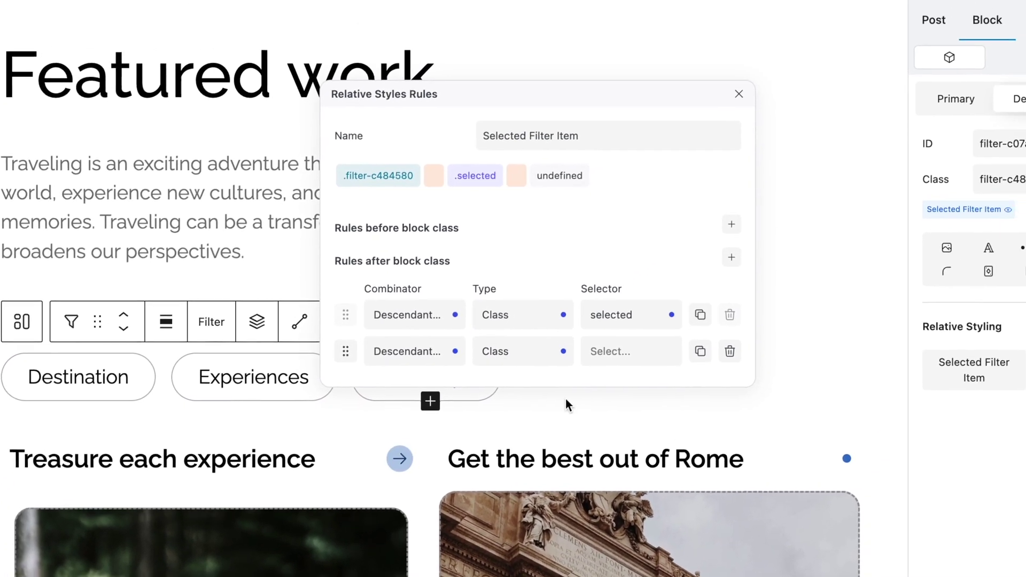
click(611, 352)
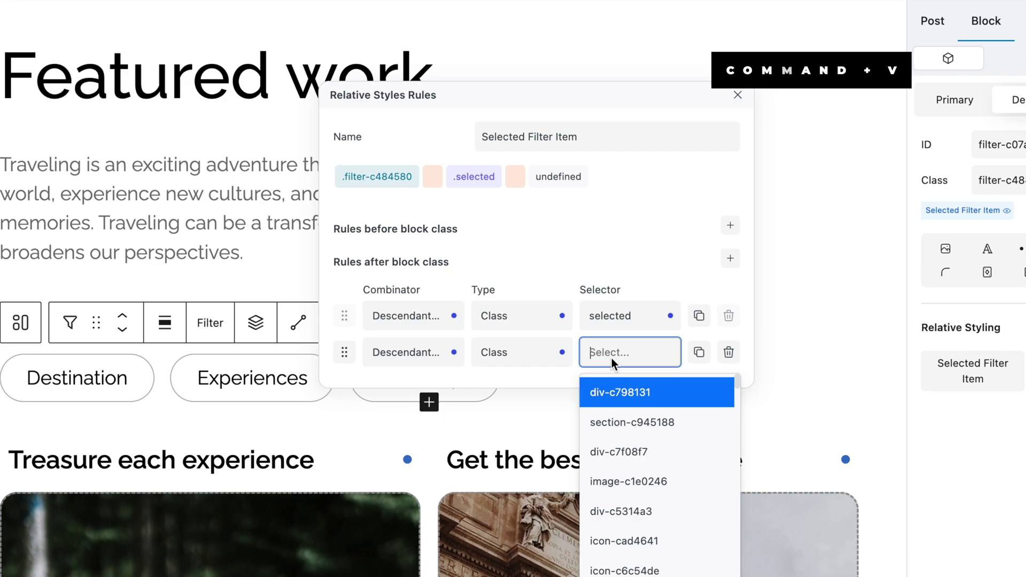
key(super+v)
click(628, 395)
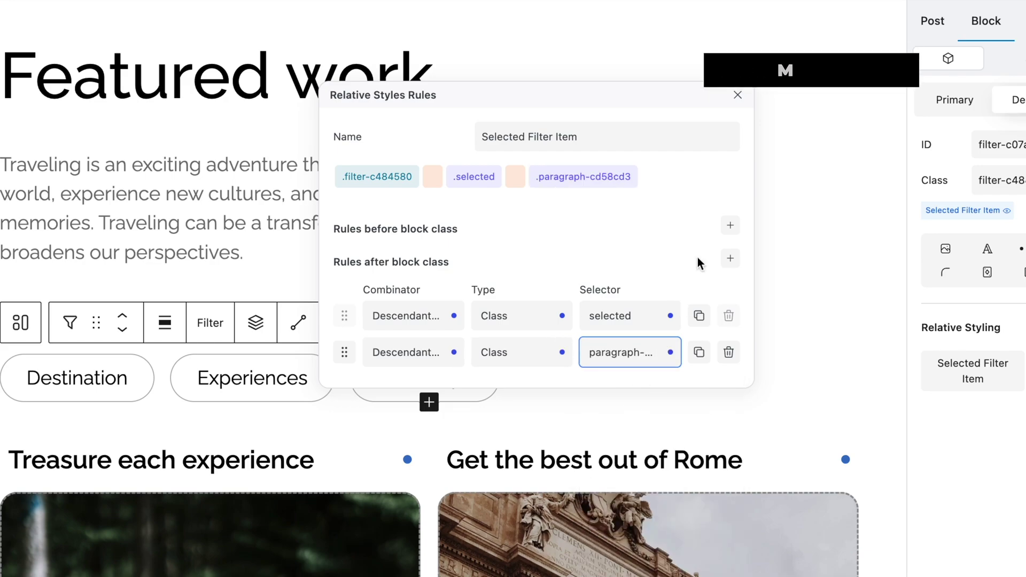
click(739, 96)
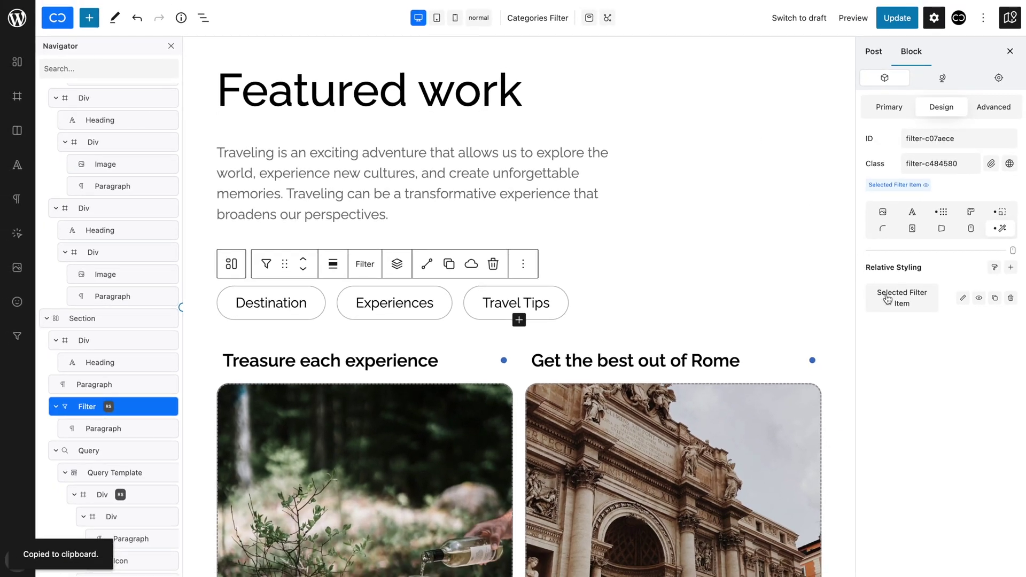
Give the Selected Filter Item style a near-black #0a0a0a background
click(887, 300)
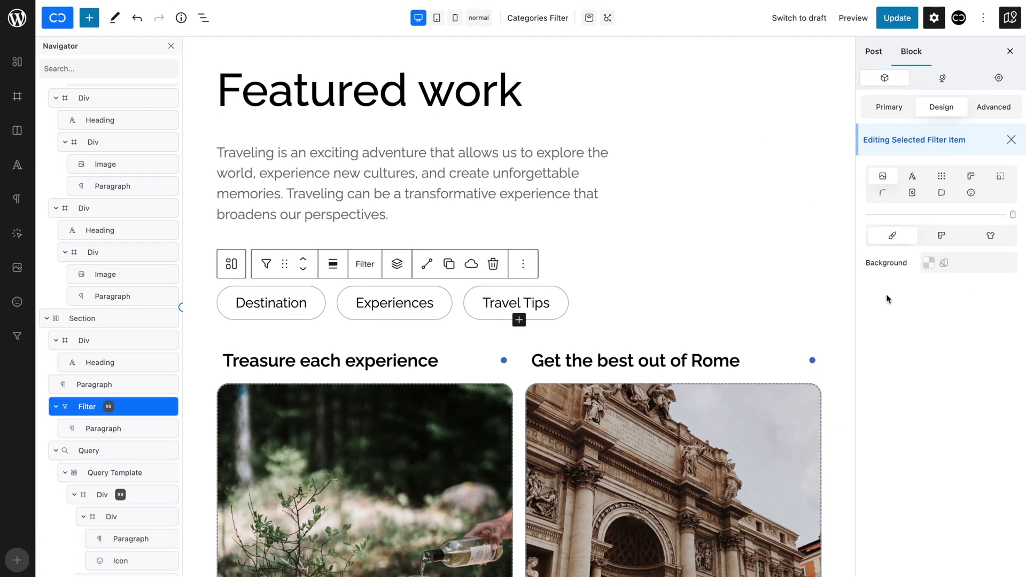
click(929, 262)
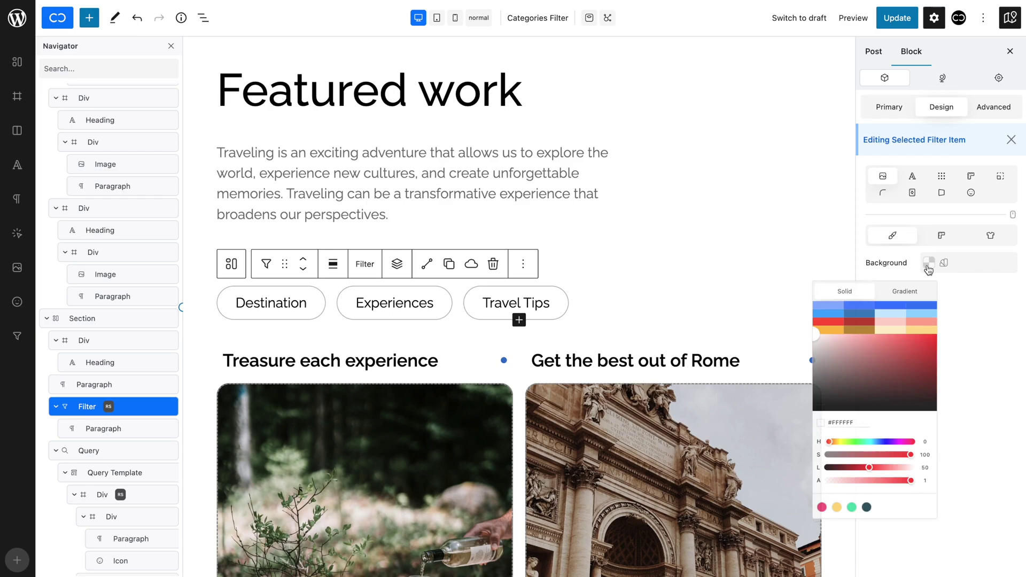
click(797, 412)
drag(797, 412, 792, 429)
click(990, 362)
Set the style's text colour to white #ffffff and save the page with Update
click(913, 176)
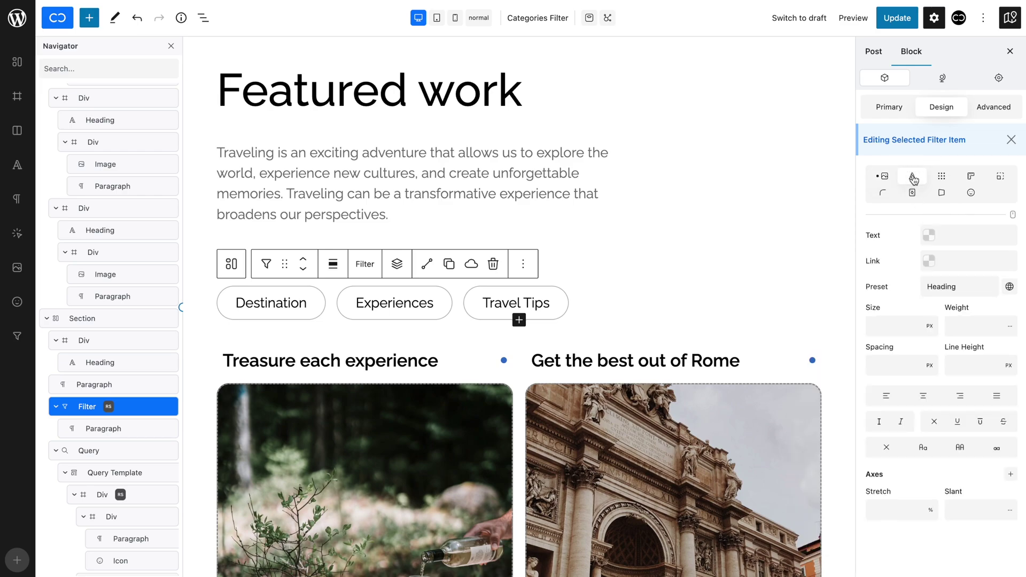
click(929, 235)
click(793, 290)
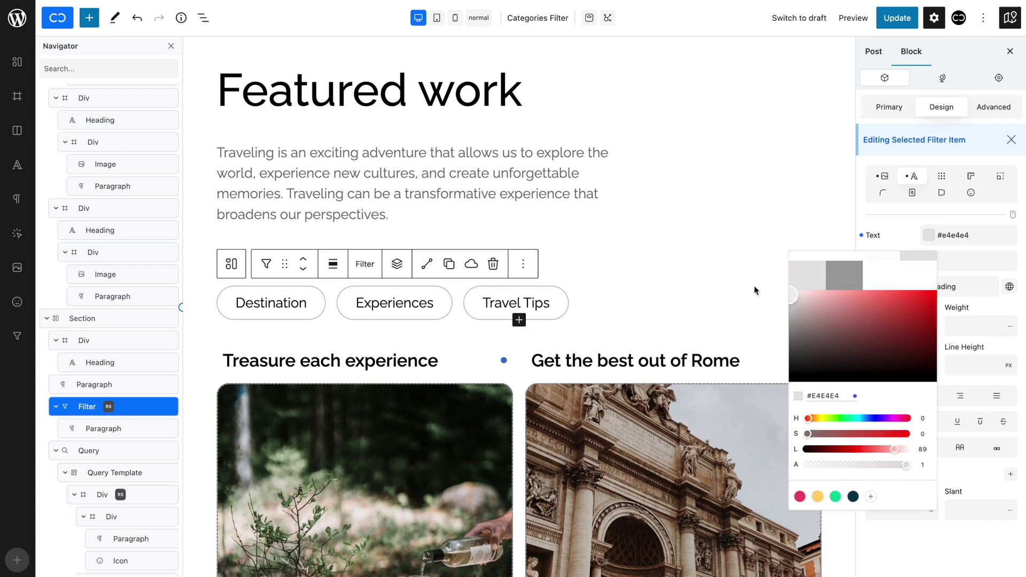
click(890, 218)
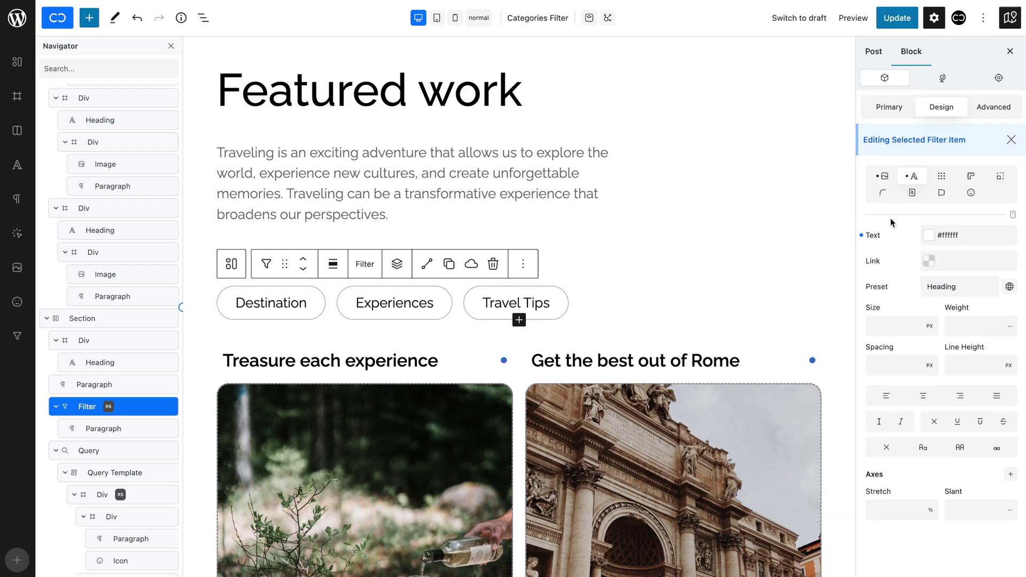
click(905, 19)
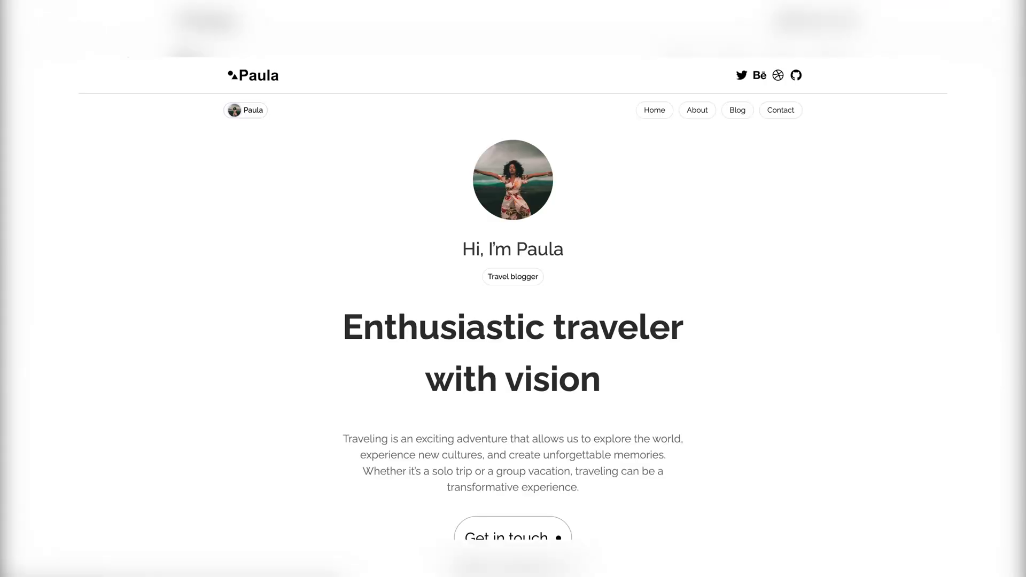
Click the Destination, Experiences and Travel Tips pills on the live page to check single-choice filtering
scroll(308, 295, down, 20)
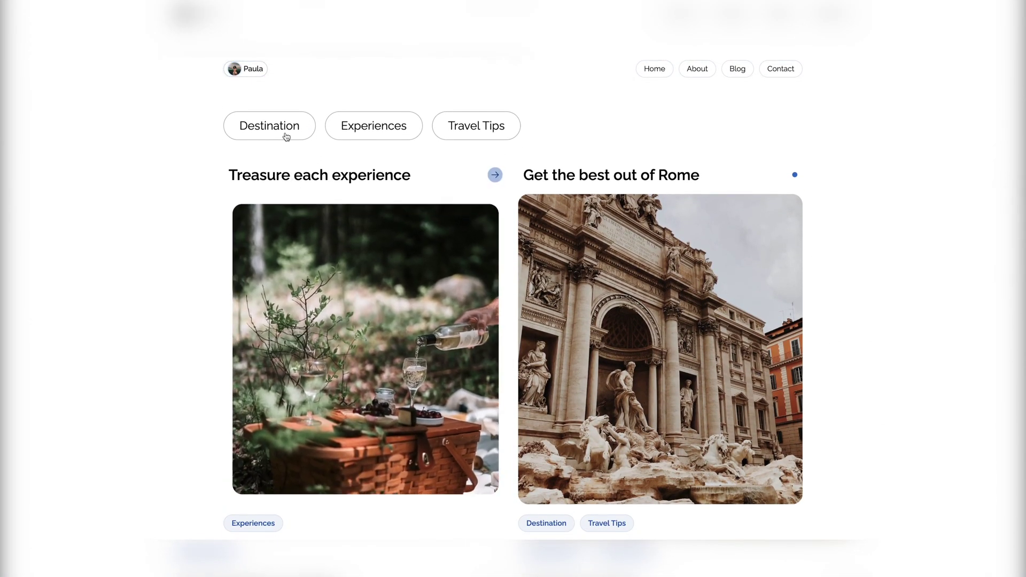
click(286, 127)
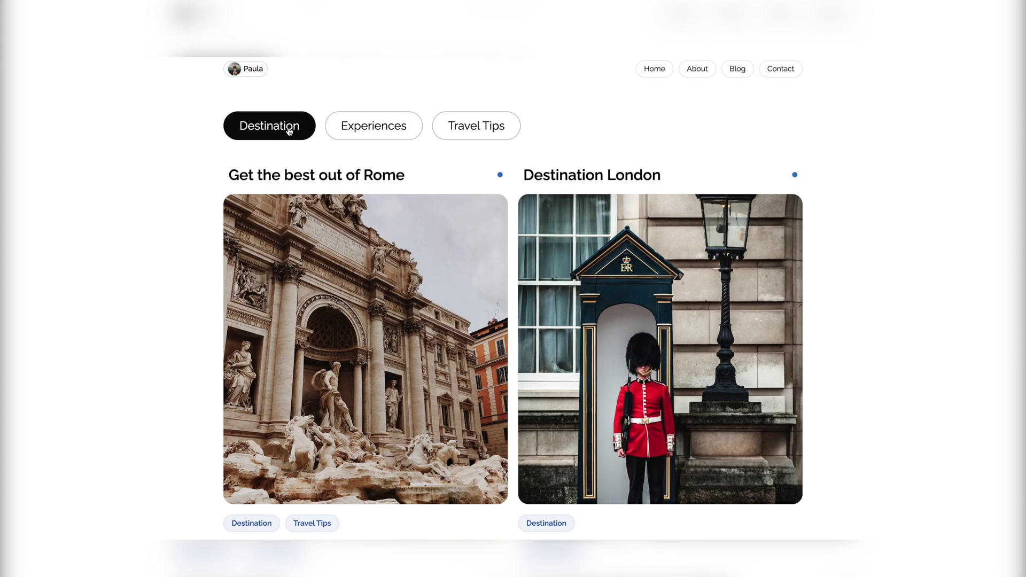
click(358, 133)
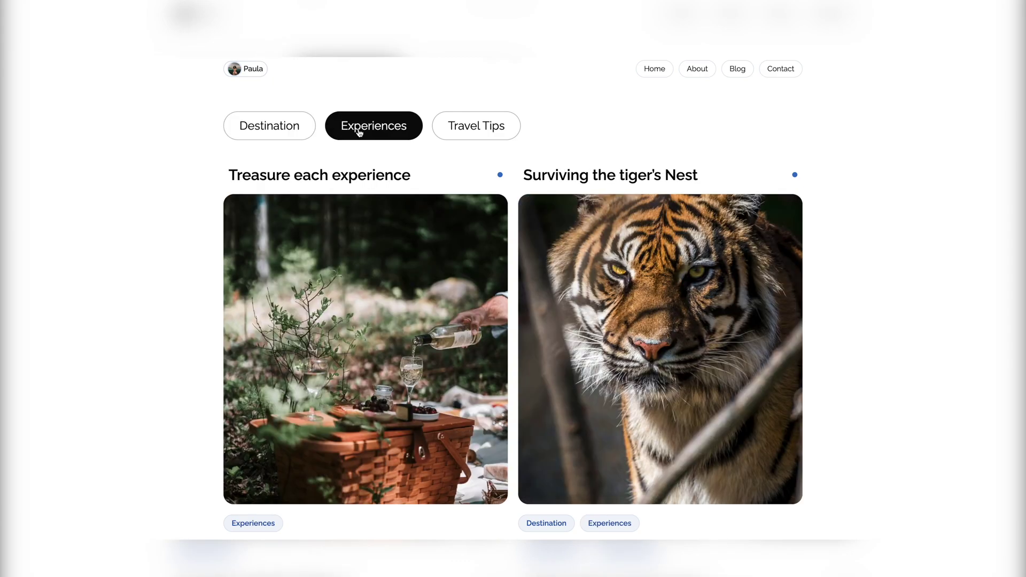
click(459, 134)
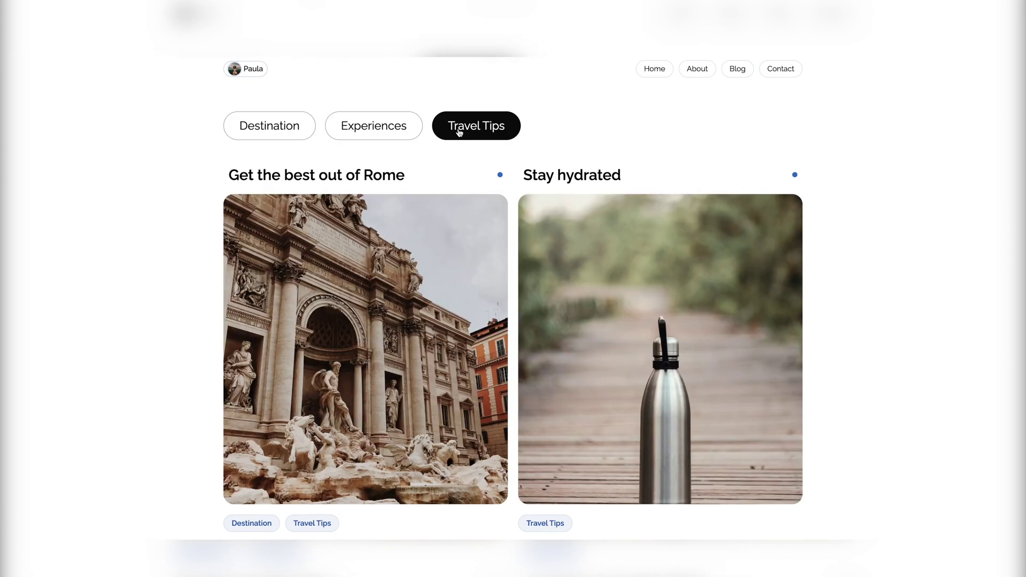
click(396, 127)
scroll(406, 247, down, 8)
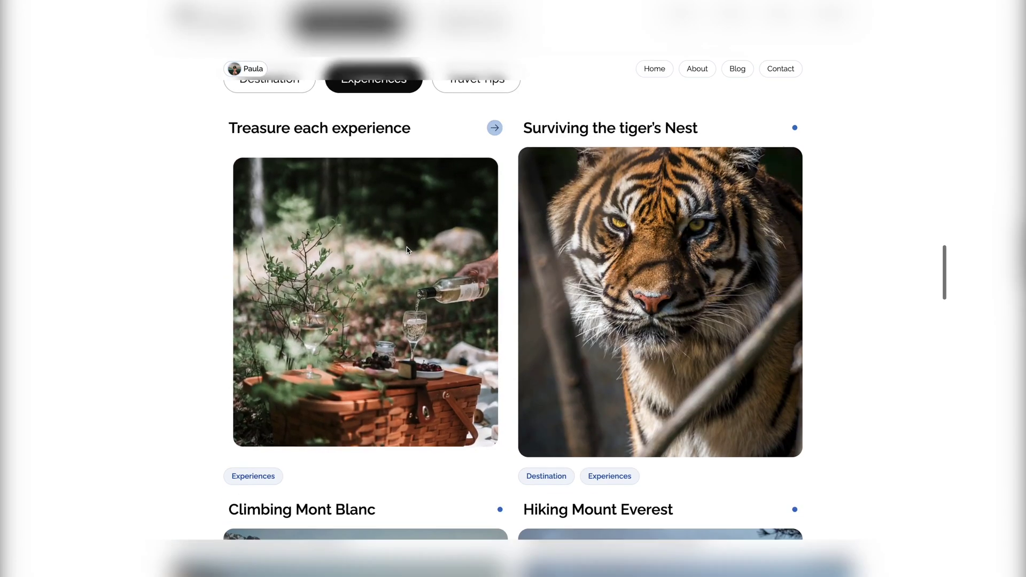
scroll(406, 246, up, 8)
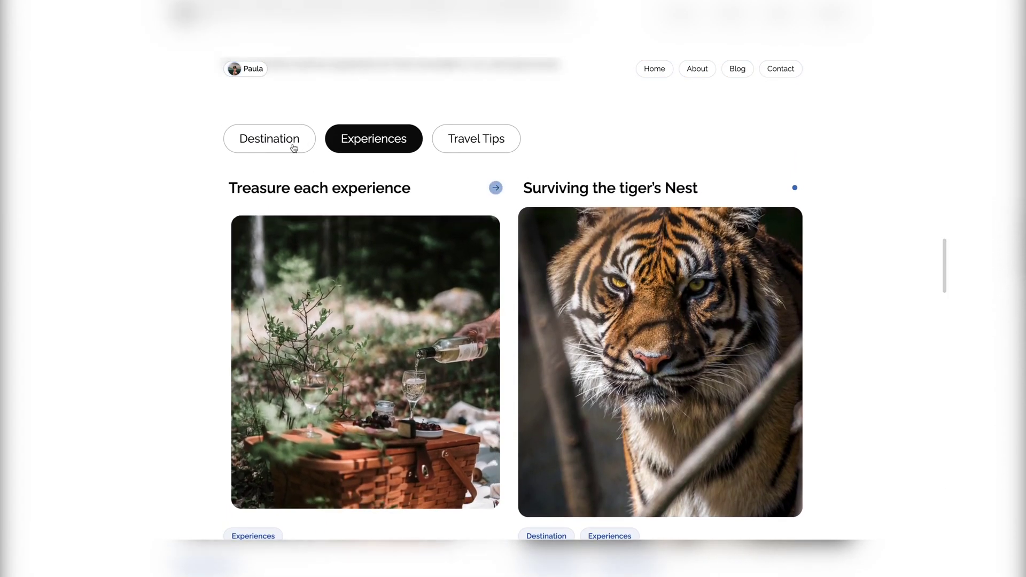
click(293, 148)
scroll(385, 316, down, 7)
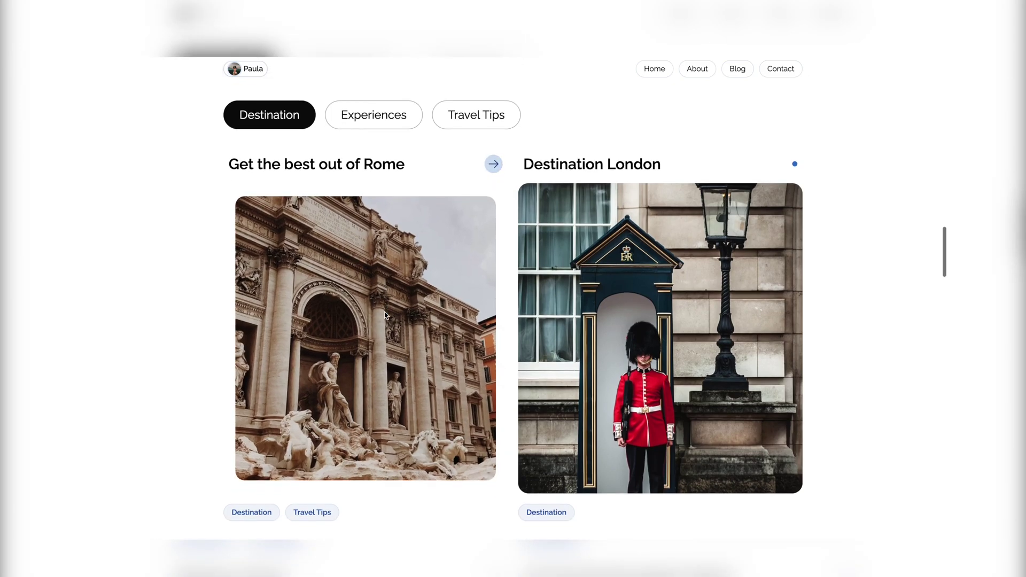
scroll(385, 315, up, 7)
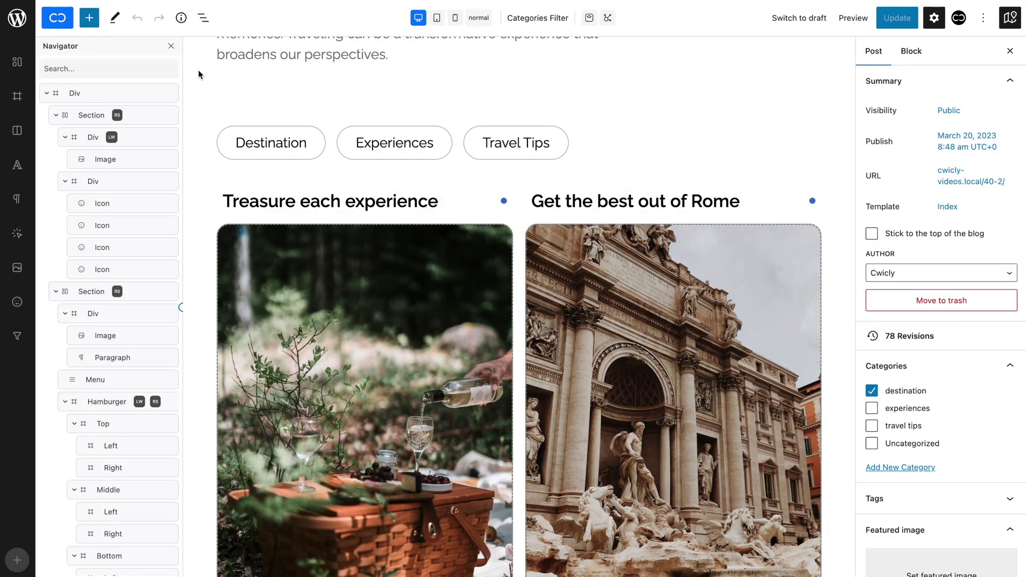
Switch the Filter block's type to Button Multiple and save the page
click(198, 75)
scroll(126, 428, down, 5)
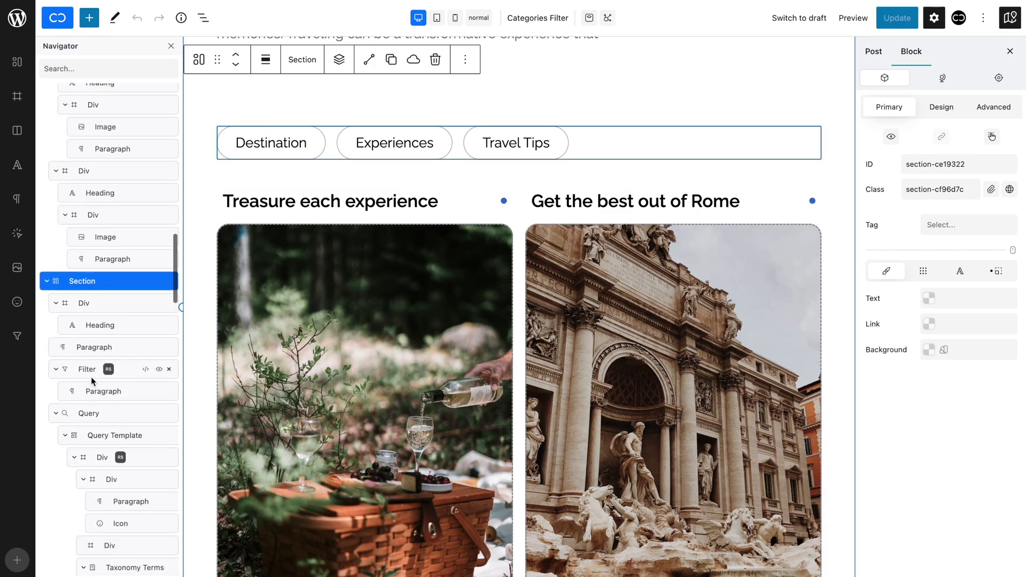
click(88, 369)
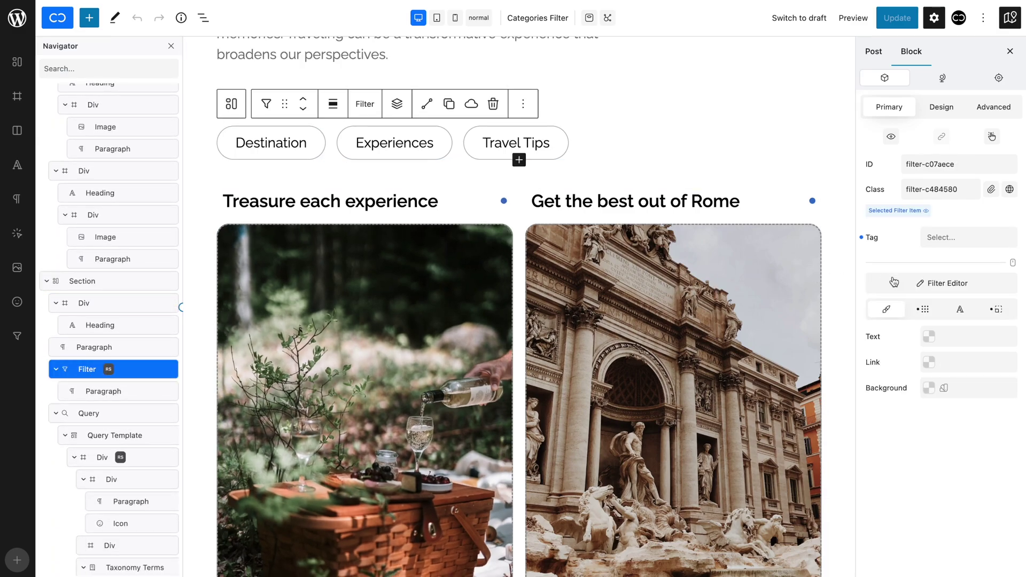
click(894, 281)
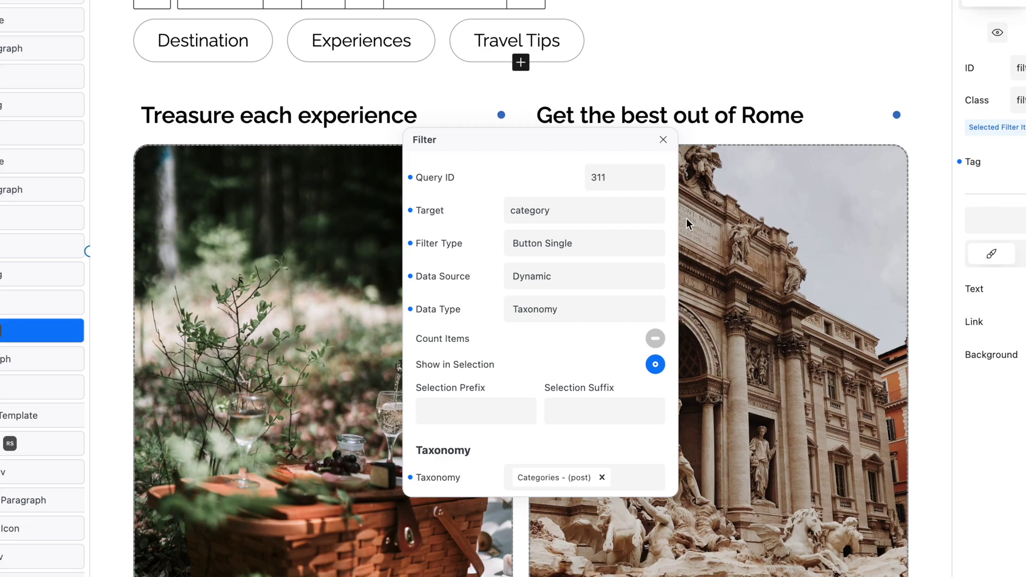
click(604, 244)
click(568, 383)
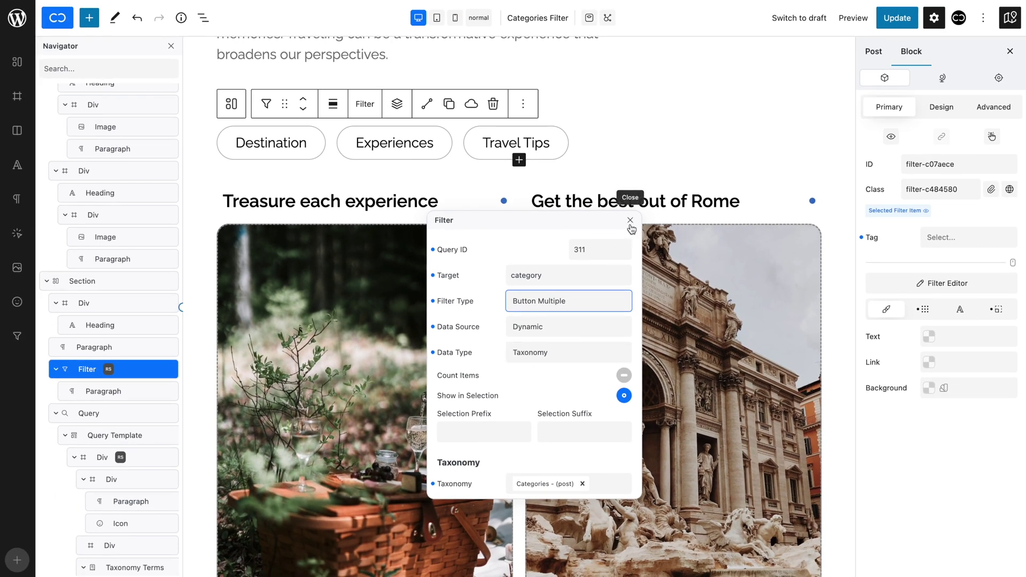
click(631, 221)
click(891, 17)
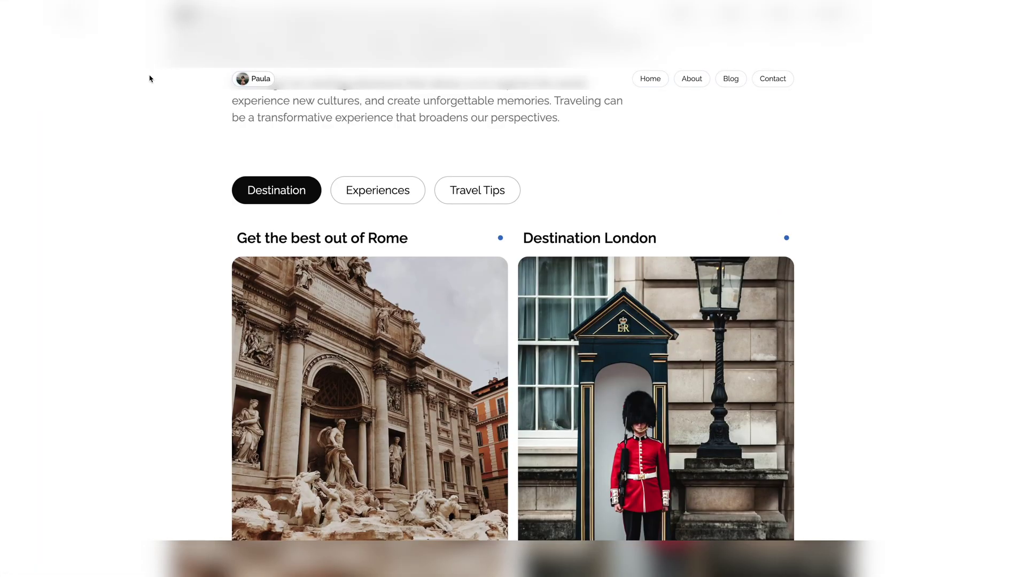
Combine and remove Destination, Experiences and Travel Tips pills, ending filtered to Experiences
click(359, 198)
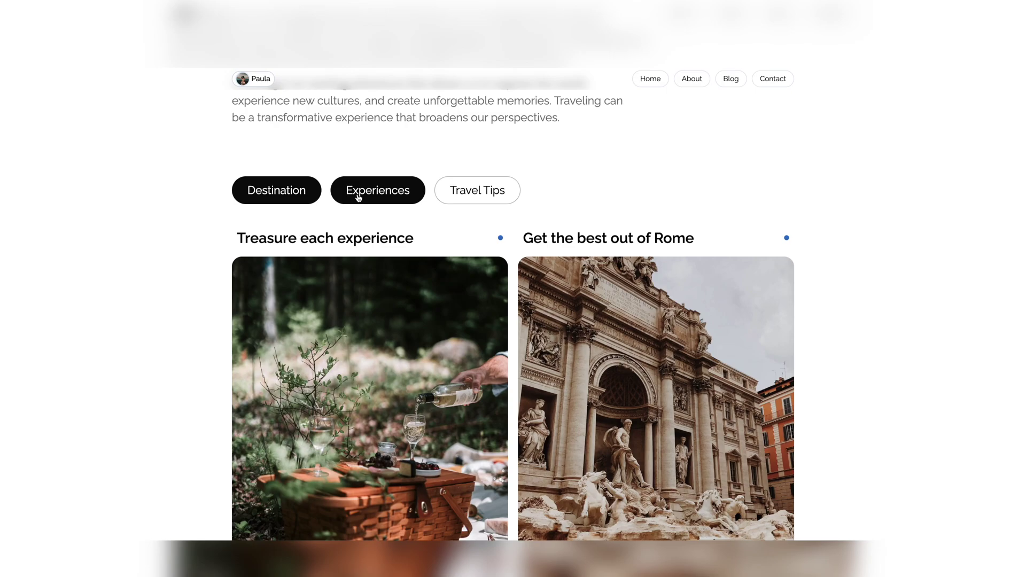
scroll(368, 374, down, 10)
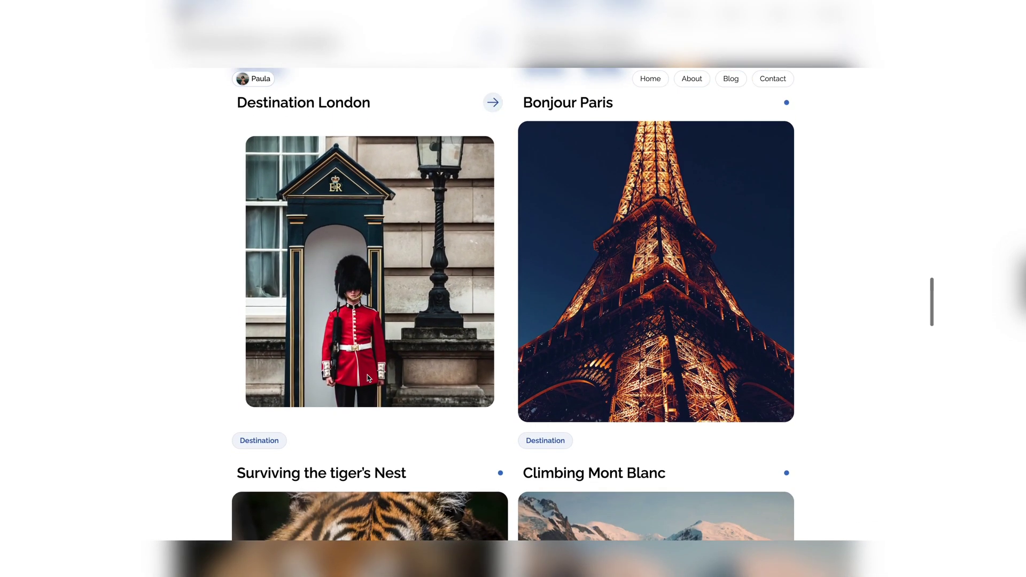
scroll(368, 376, up, 10)
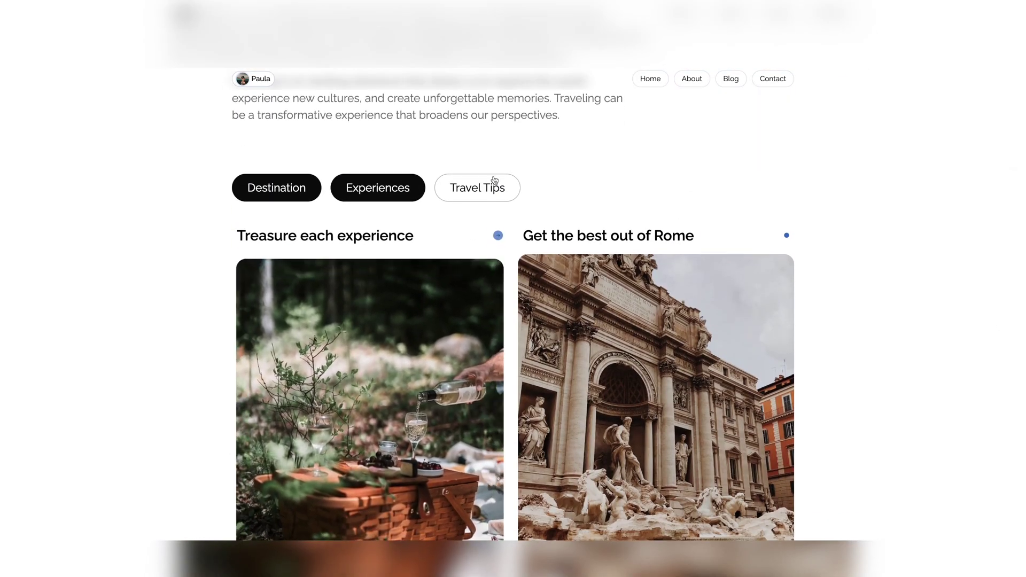
click(495, 180)
scroll(436, 355, down, 15)
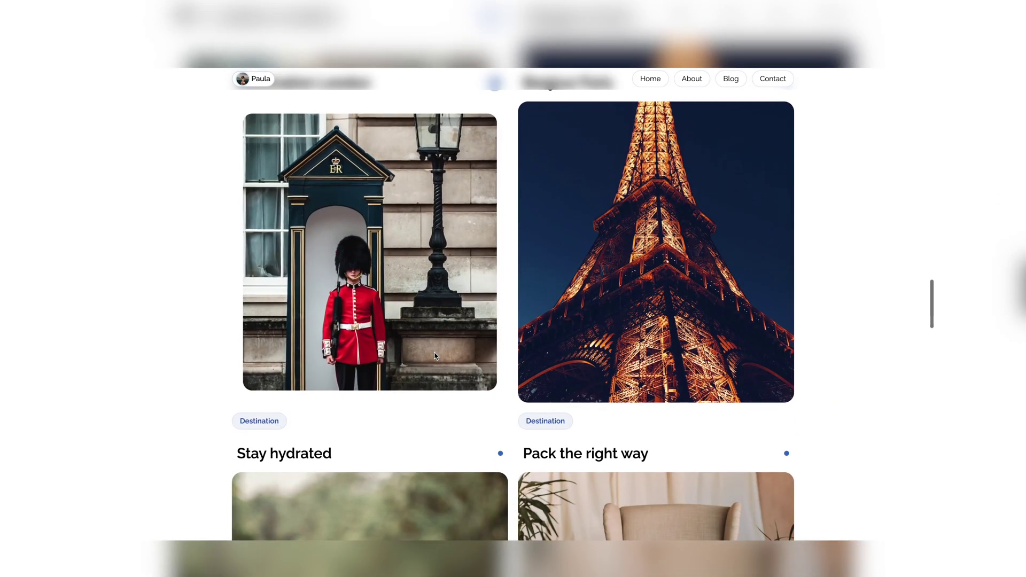
scroll(436, 356, up, 5)
scroll(436, 357, up, 10)
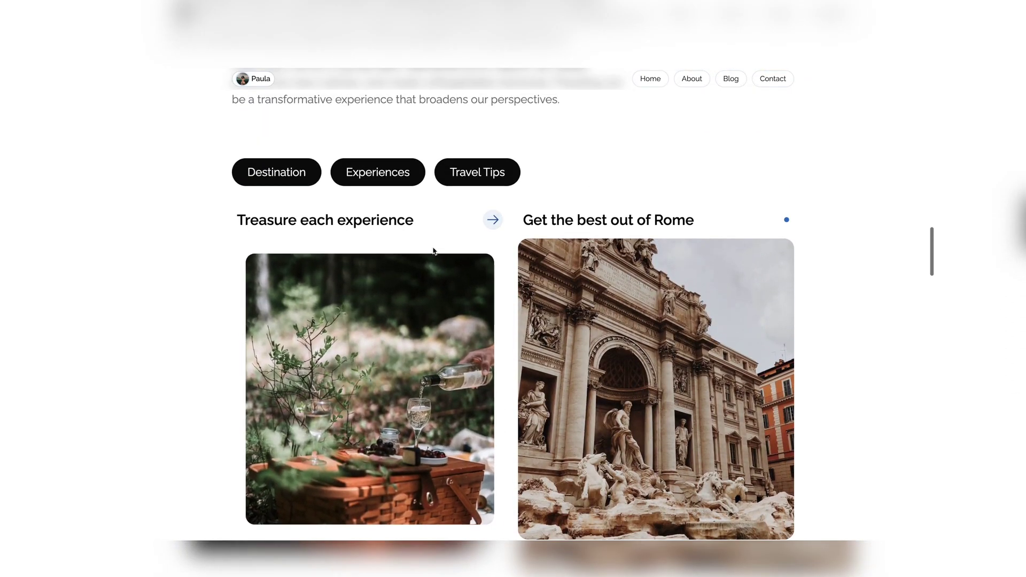
click(398, 175)
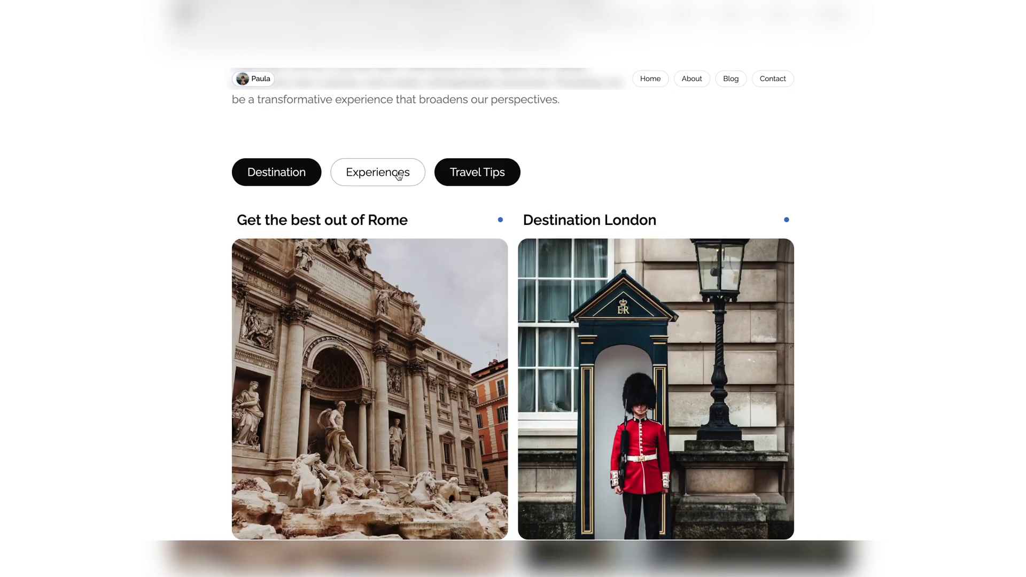
click(310, 172)
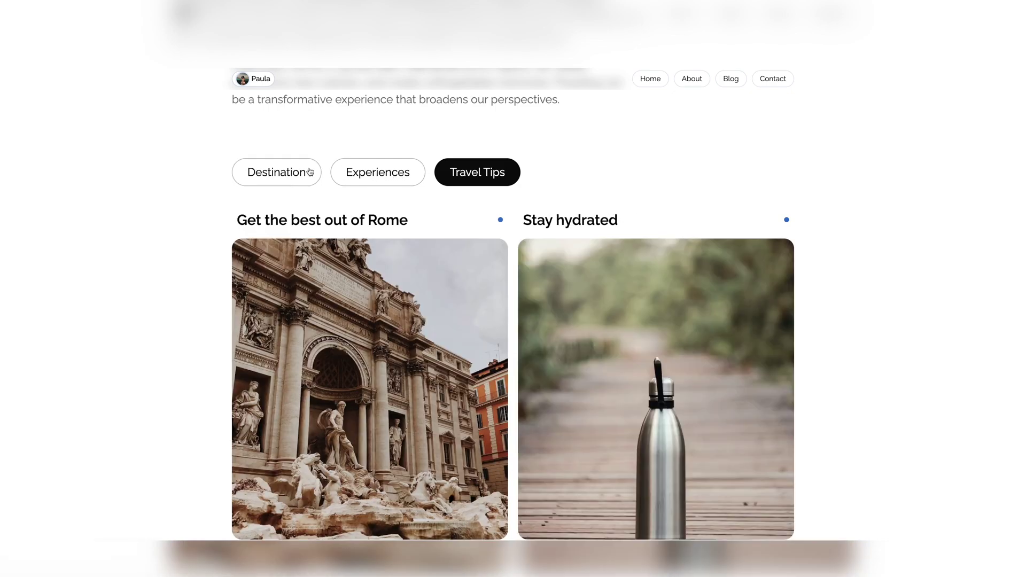
click(380, 177)
click(452, 172)
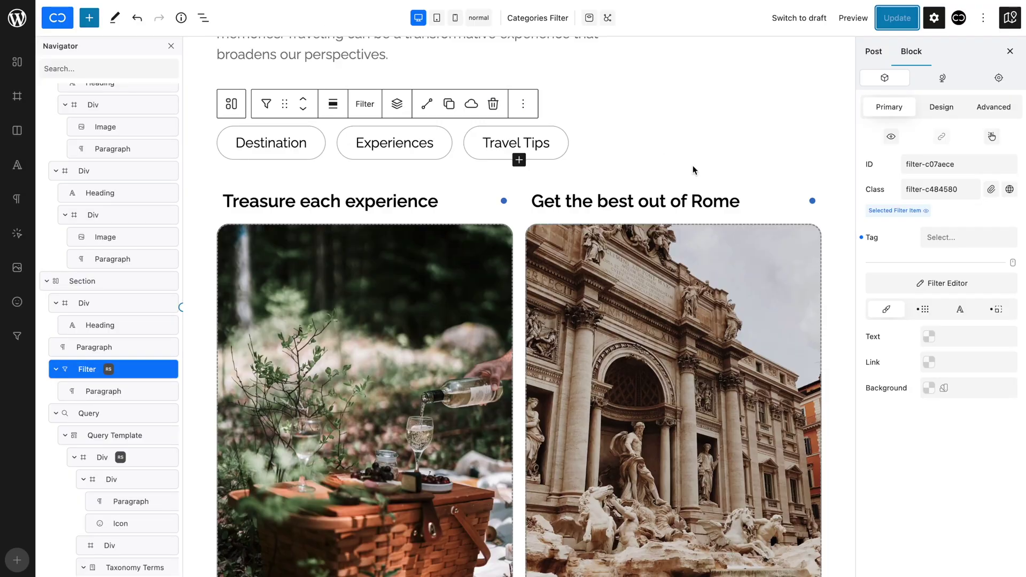
Enable Count Items and set the item paragraph's dynamic content source to Filter
click(917, 288)
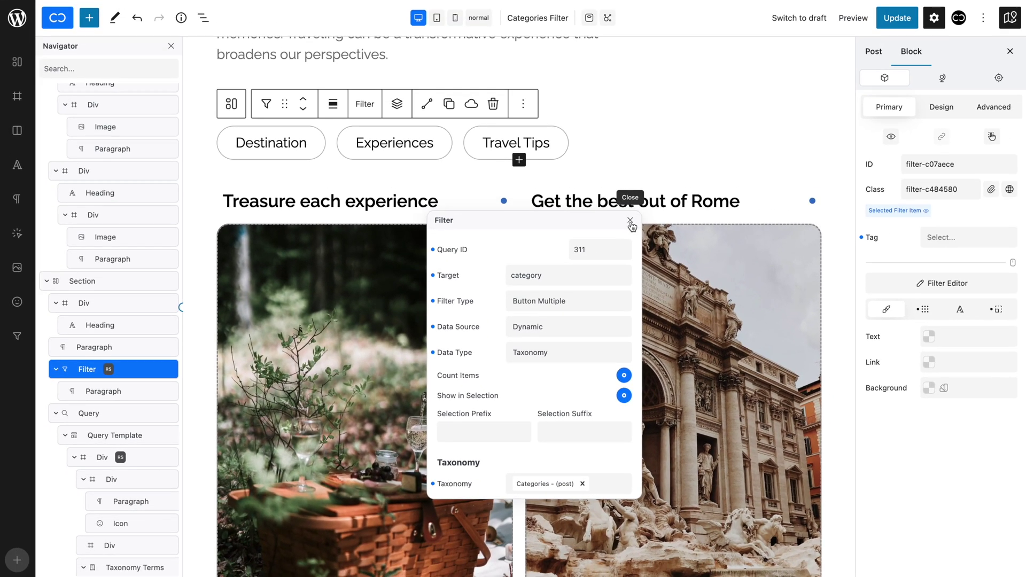
click(631, 222)
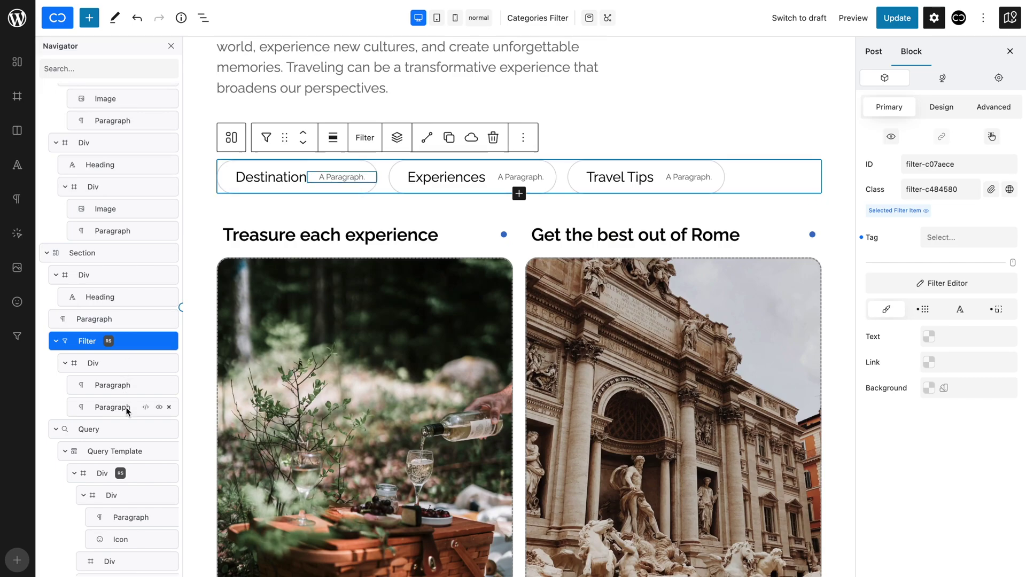
click(113, 407)
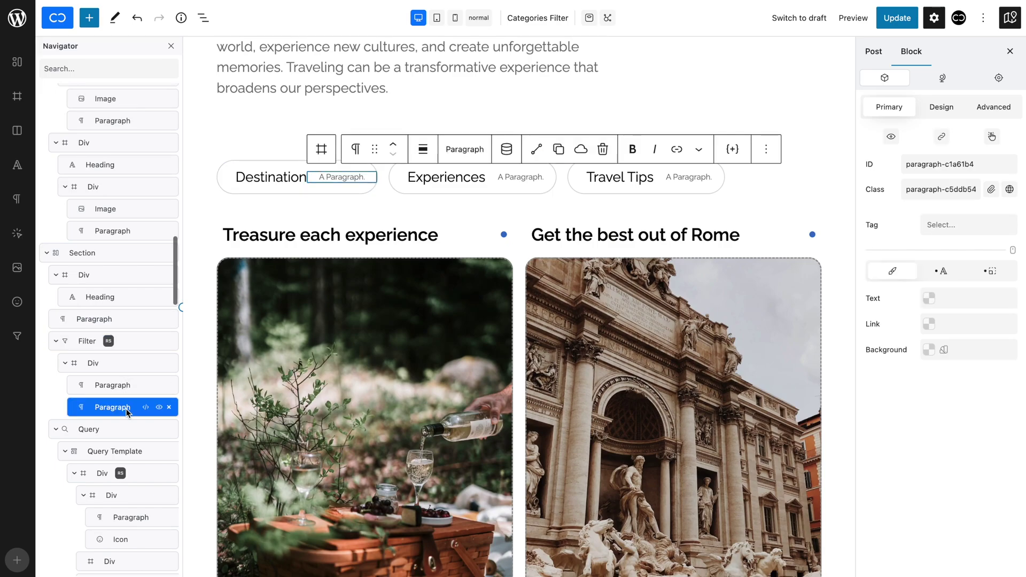
click(506, 149)
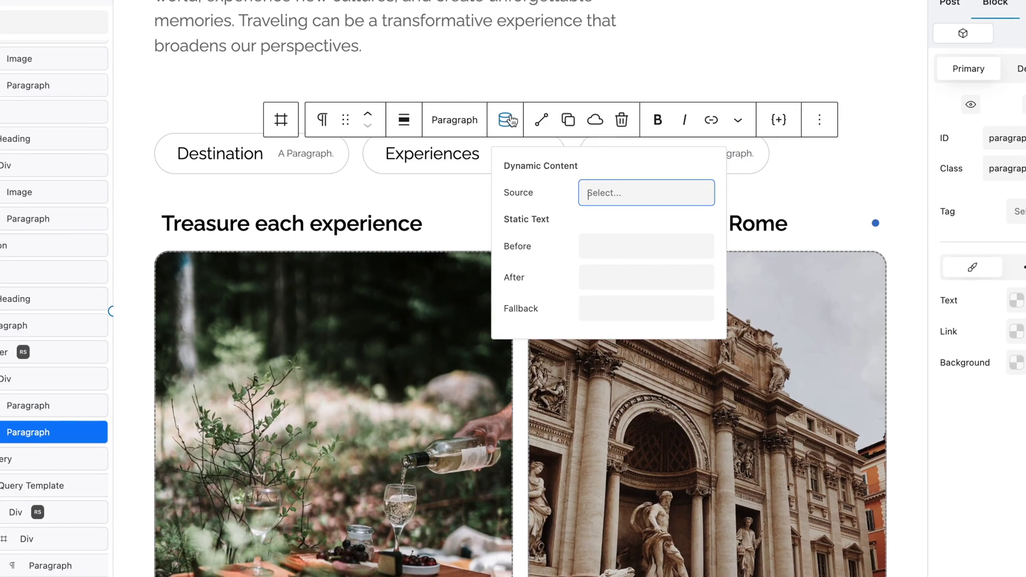
click(600, 197)
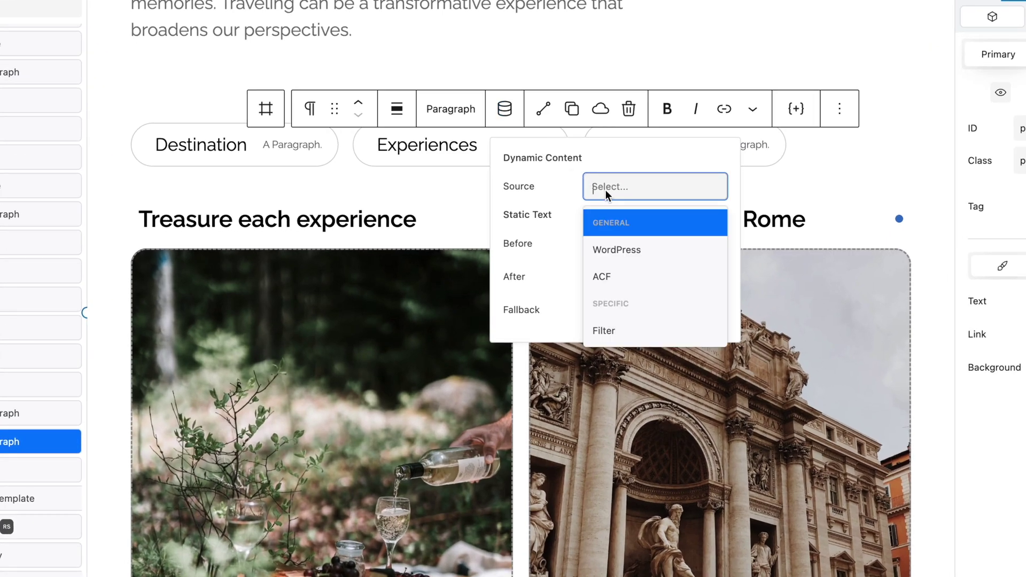
click(608, 332)
Show the Filter Count value in the paragraph and save the page
click(628, 219)
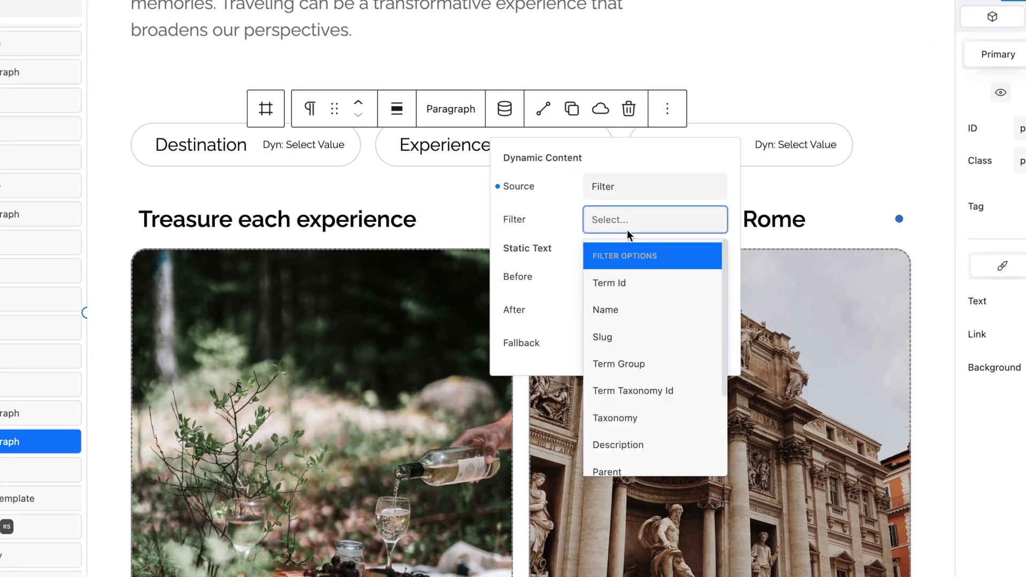
scroll(626, 387, down, 3)
click(627, 379)
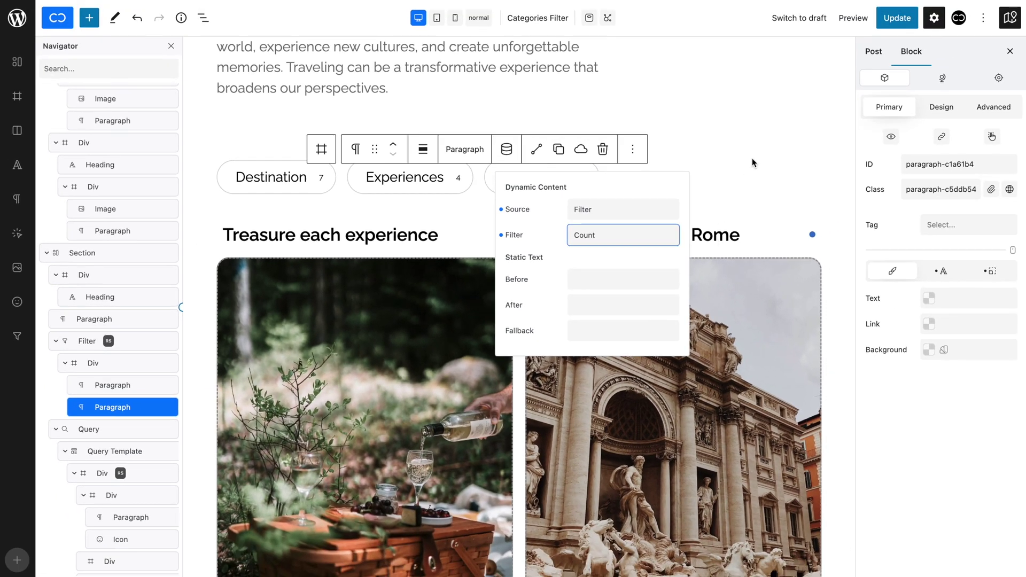
click(837, 84)
click(909, 19)
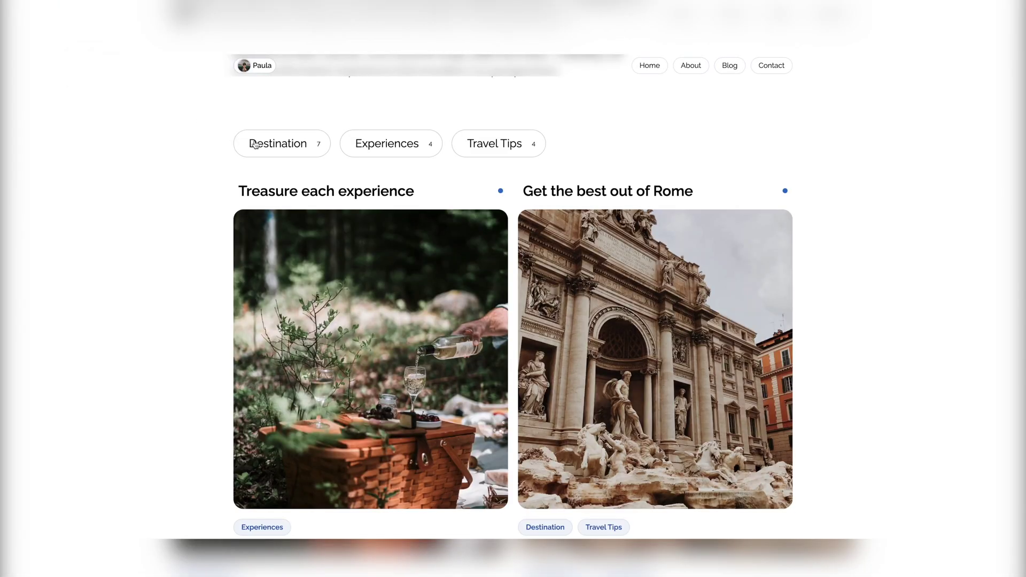
Toggle the Destination and Experiences pills on and off, leaving only Travel Tips selected
click(262, 146)
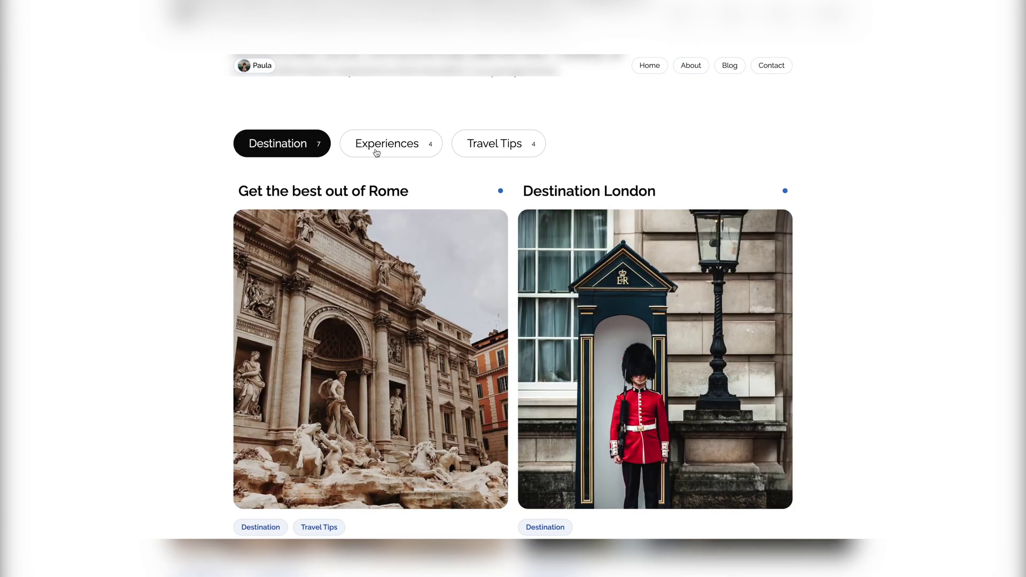
click(376, 153)
click(377, 153)
click(302, 145)
click(497, 151)
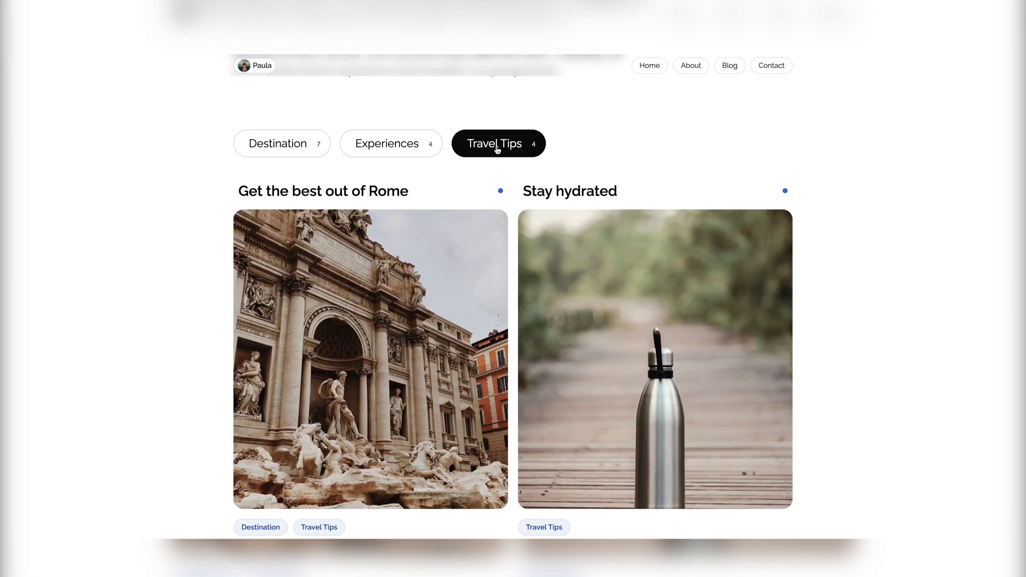